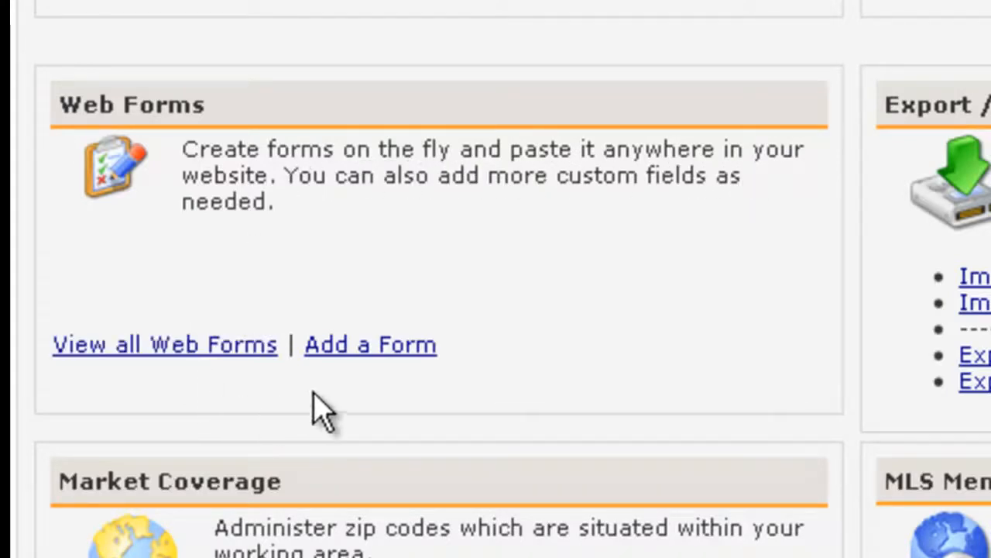
- Add a new web form titled "Contact Us" with the short name "Contact Us1"
left_click(352, 347)
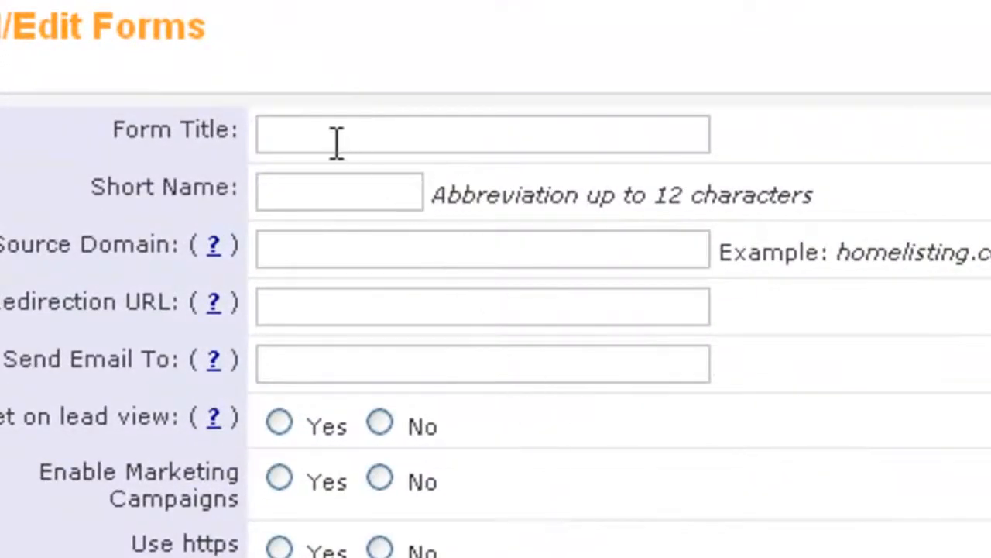
left_click(323, 136)
type("Contact Us")
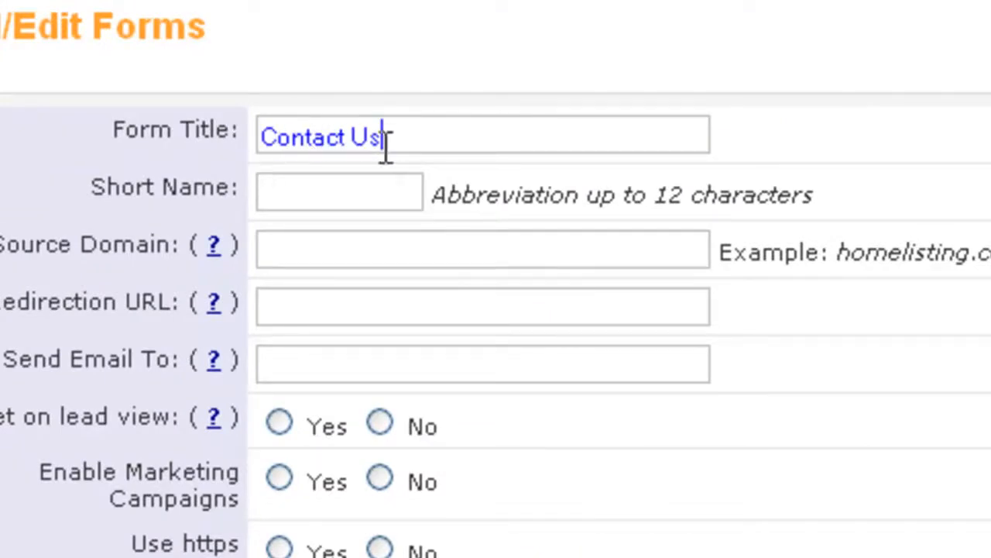
triple_click(348, 128)
key("ctrl+c")
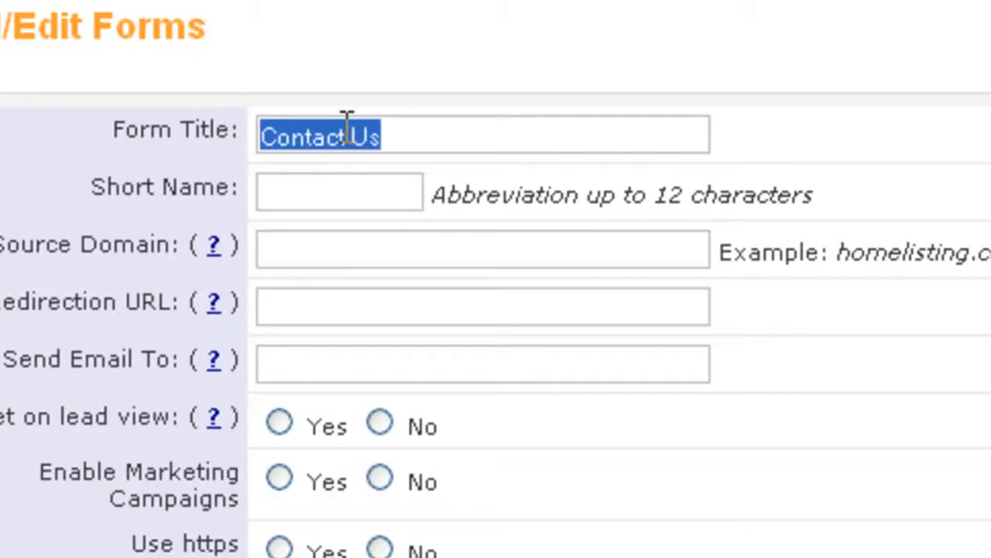
left_click(344, 188)
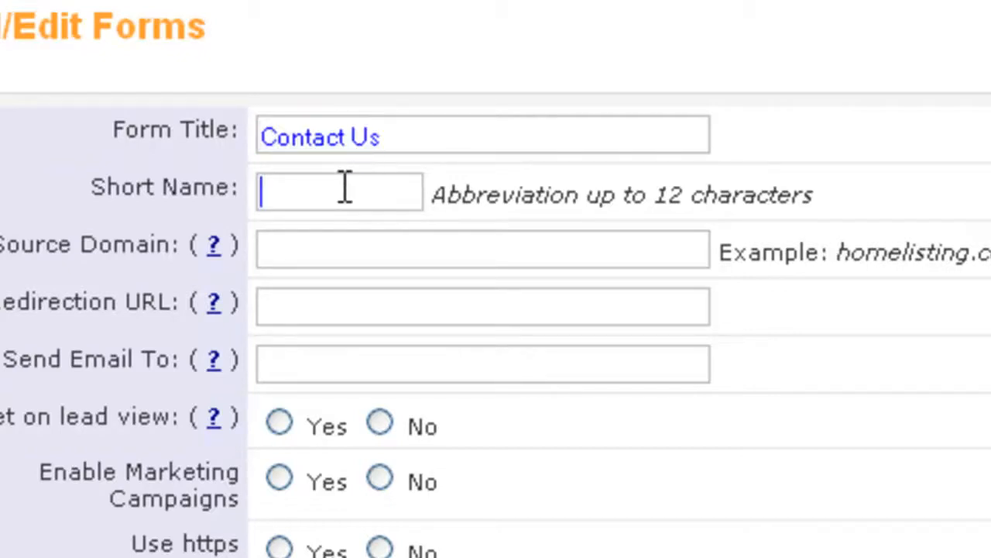
key("ctrl+v")
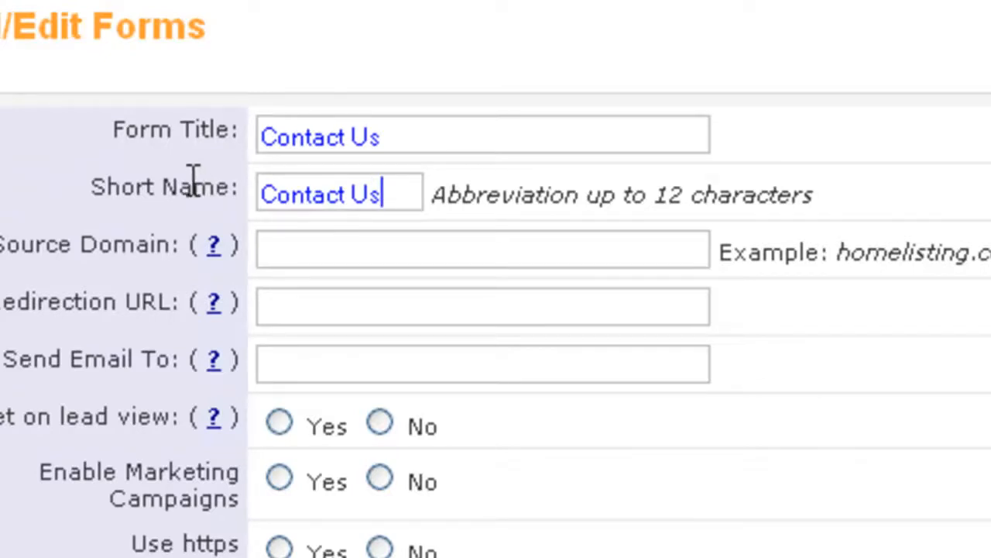
type("1")
left_click(278, 243)
type("www.myrealestatesite.com")
key("Tab")
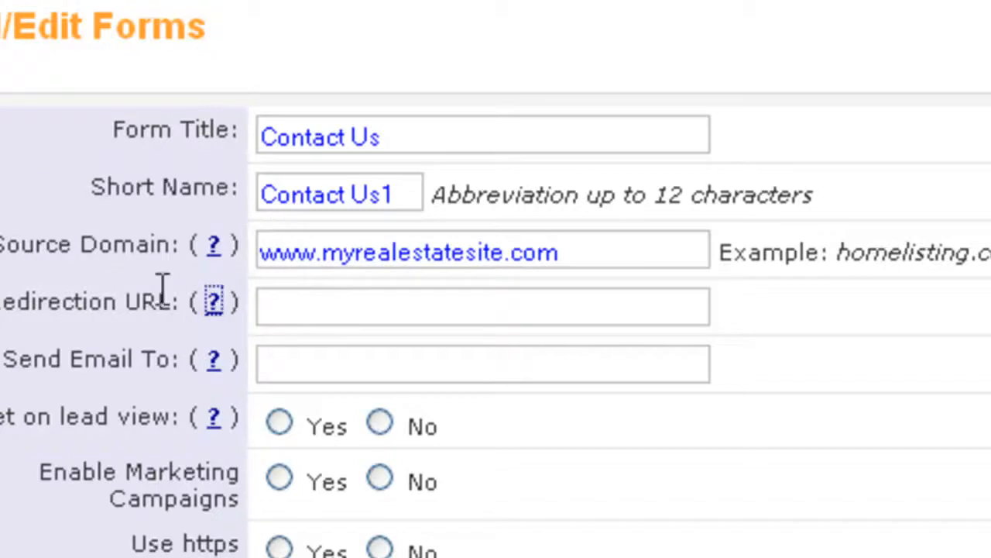
left_click(337, 302)
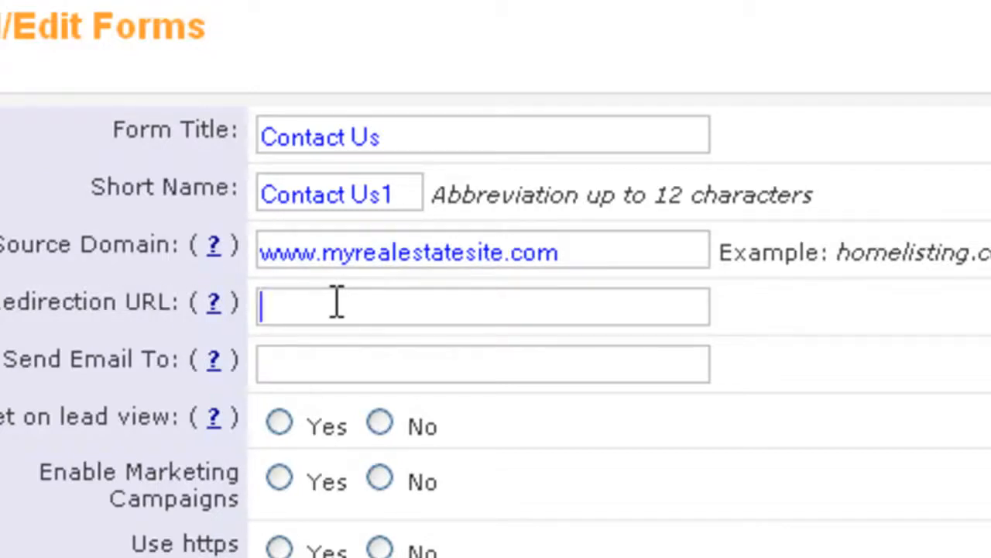
type("www.myrealestatesite.com/thankyou")
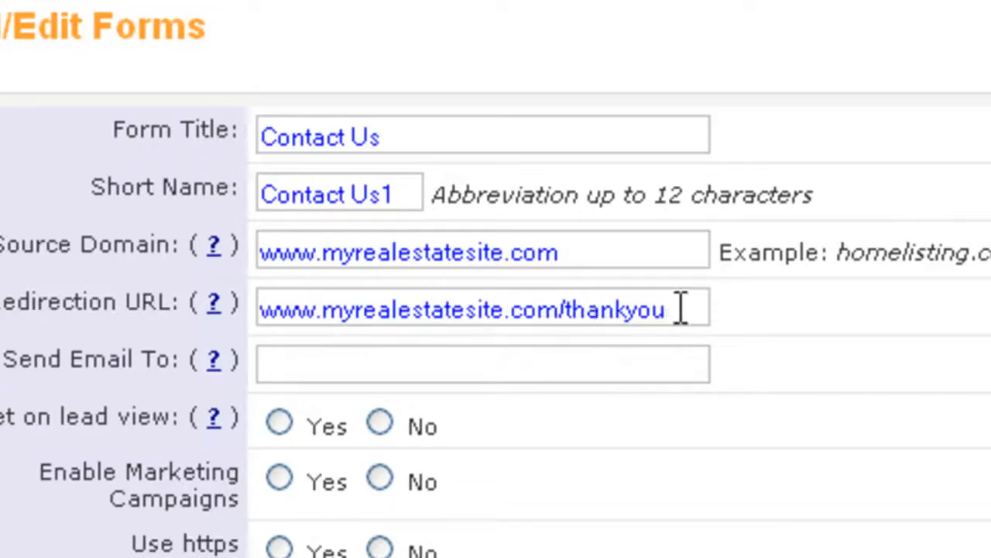
- Fill in the notification recipients' e-mail addresses for the form, separated by commas
left_click(324, 358)
key("ctrl+v")
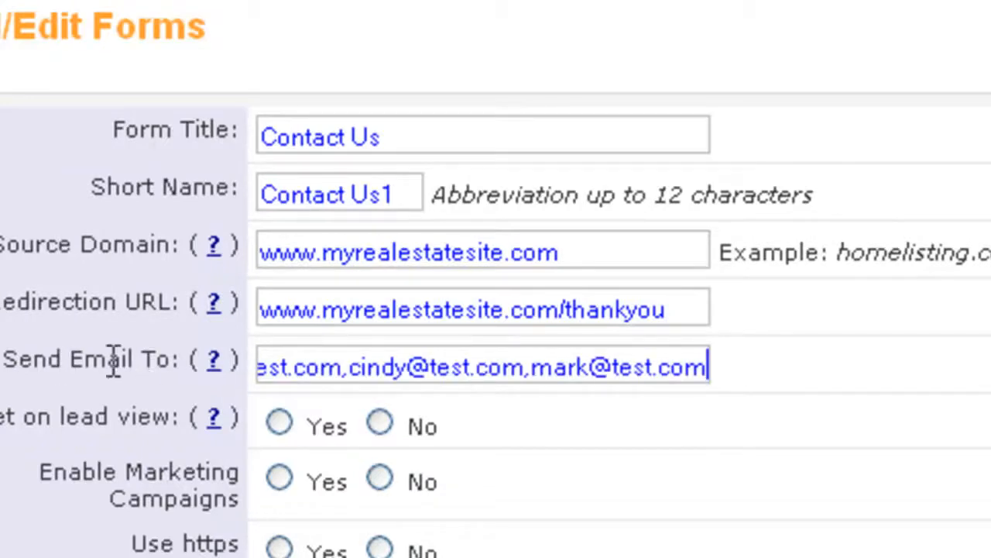
left_click_drag(317, 370, 248, 364)
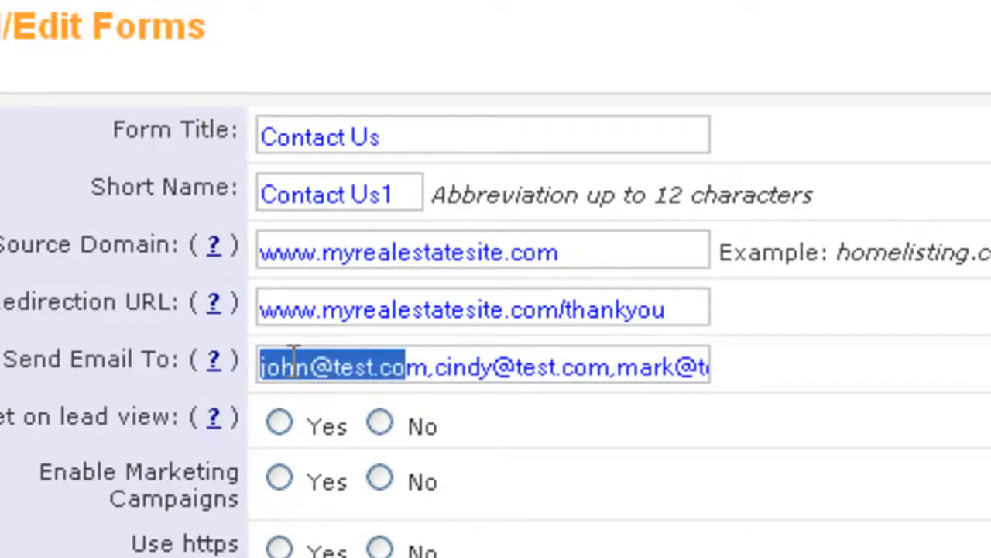
left_click(294, 361)
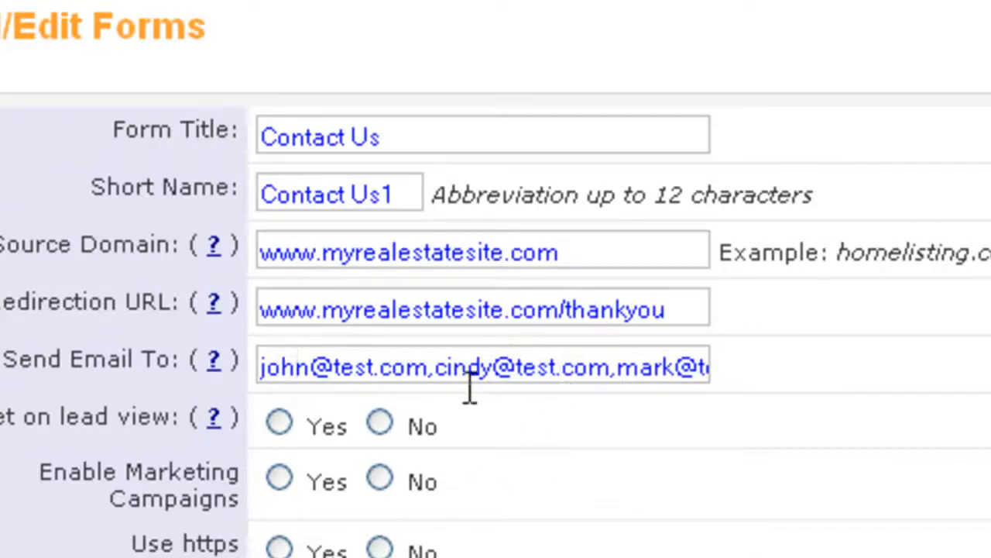
left_click_drag(423, 367, 726, 367)
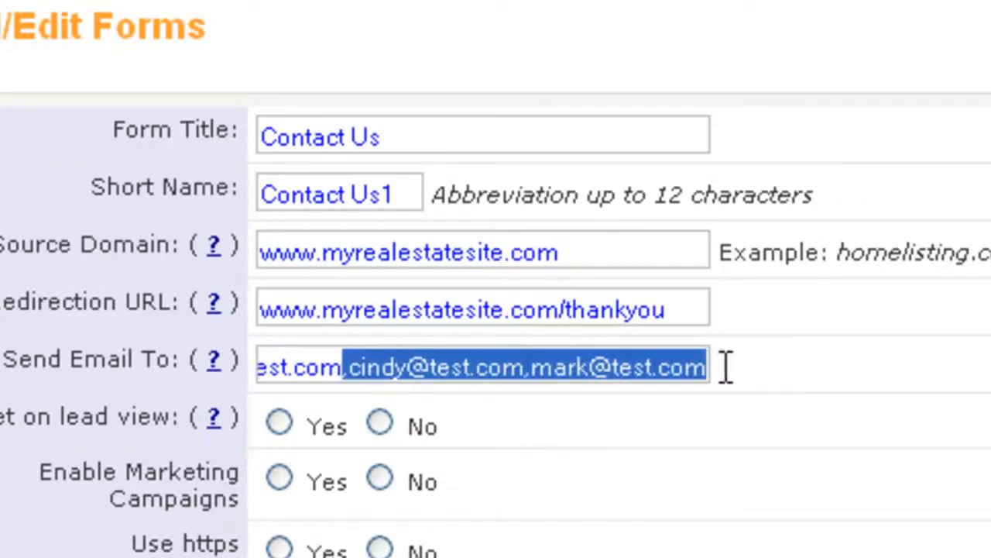
left_click(642, 442)
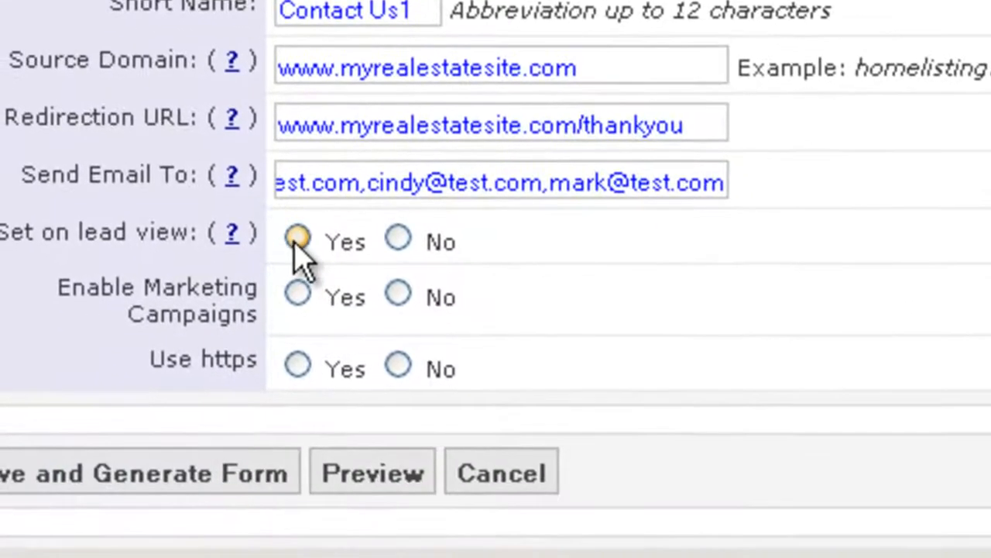
- Enable the form's set on lead view option, with both type and status set to All
left_click(298, 241)
left_click(408, 278)
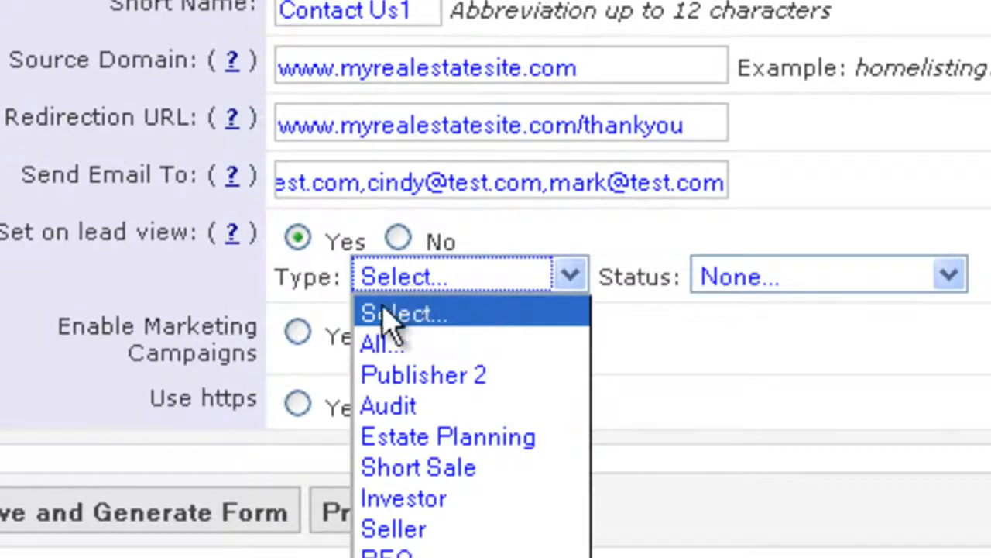
left_click(379, 345)
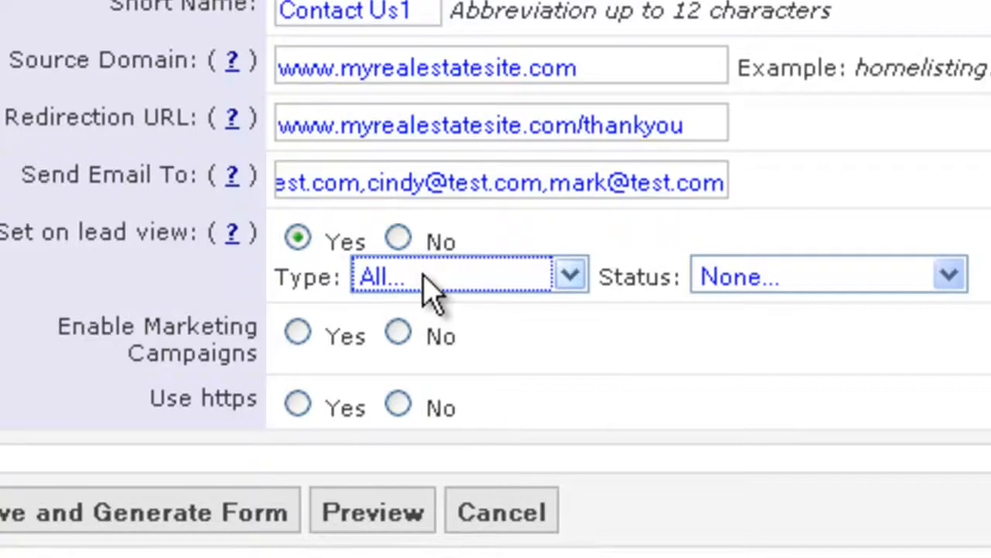
left_click(781, 280)
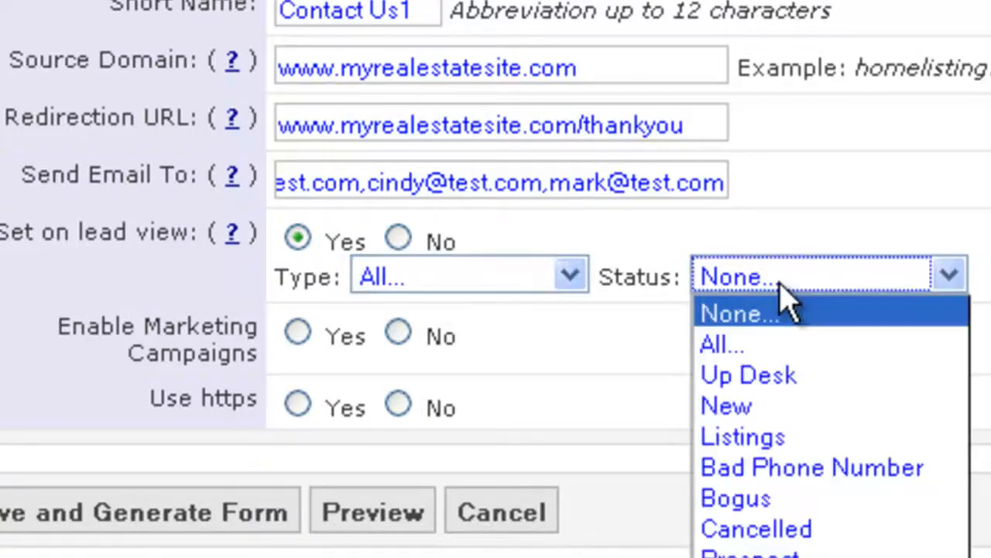
left_click(759, 348)
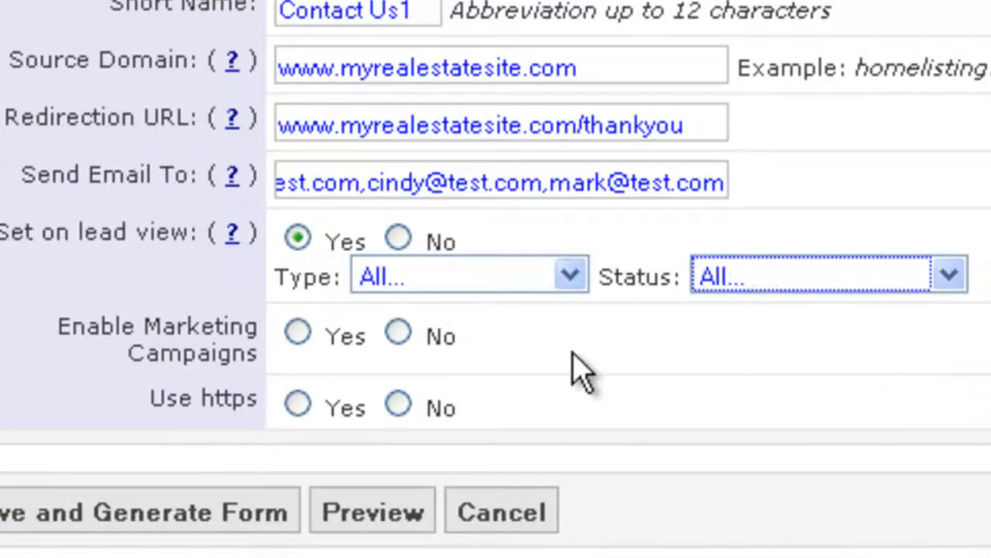
- Restrict the lead view setting to the Short Sale type and the New status
left_click(565, 279)
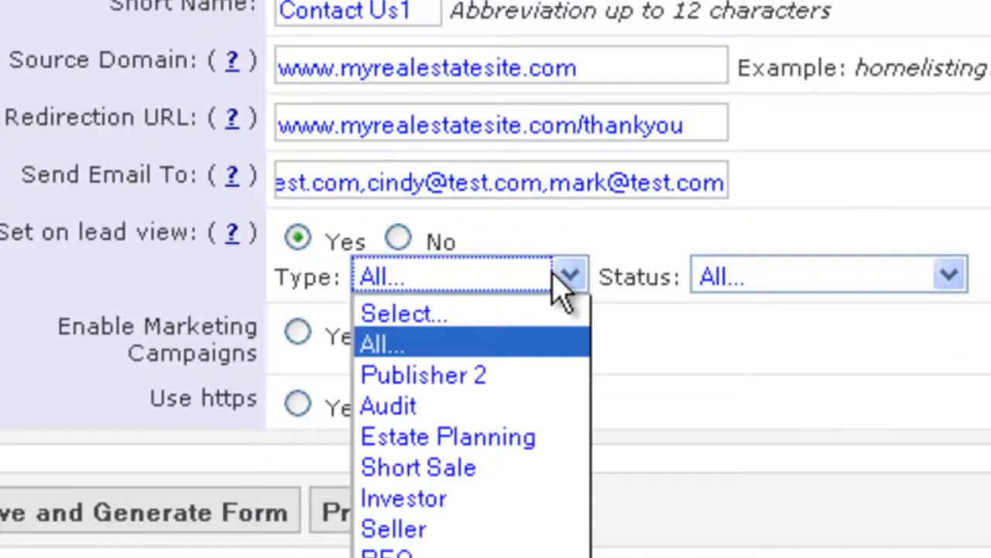
left_click(434, 469)
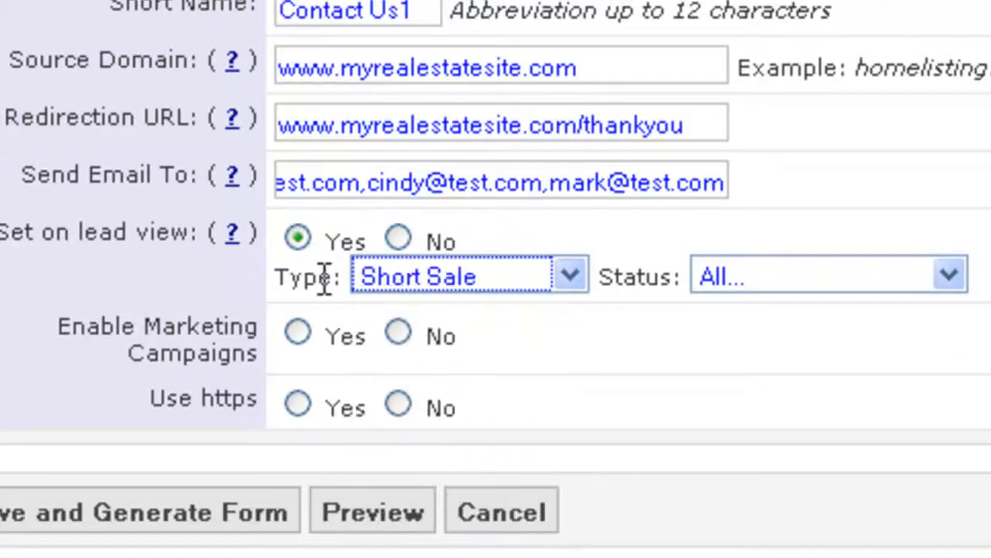
left_click(778, 295)
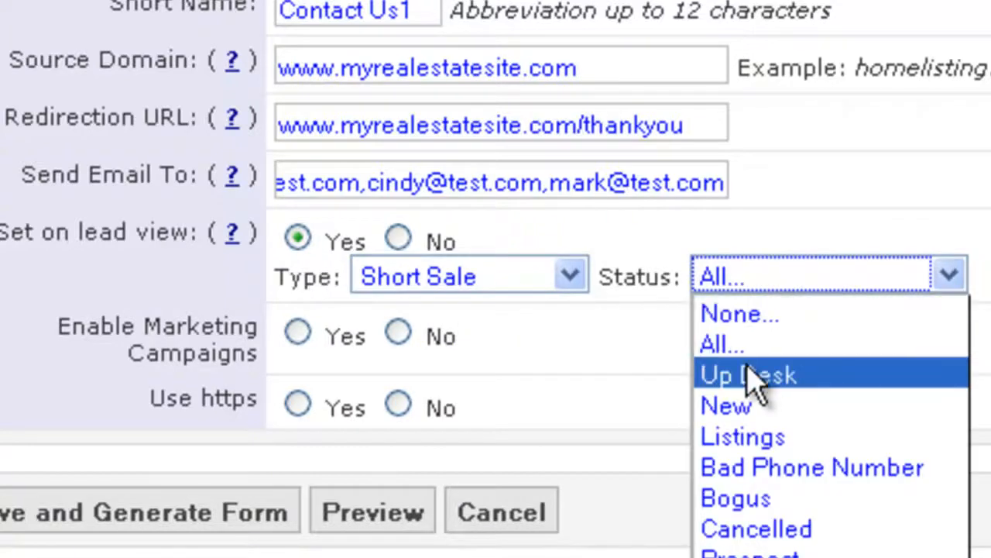
left_click(755, 376)
left_click(803, 294)
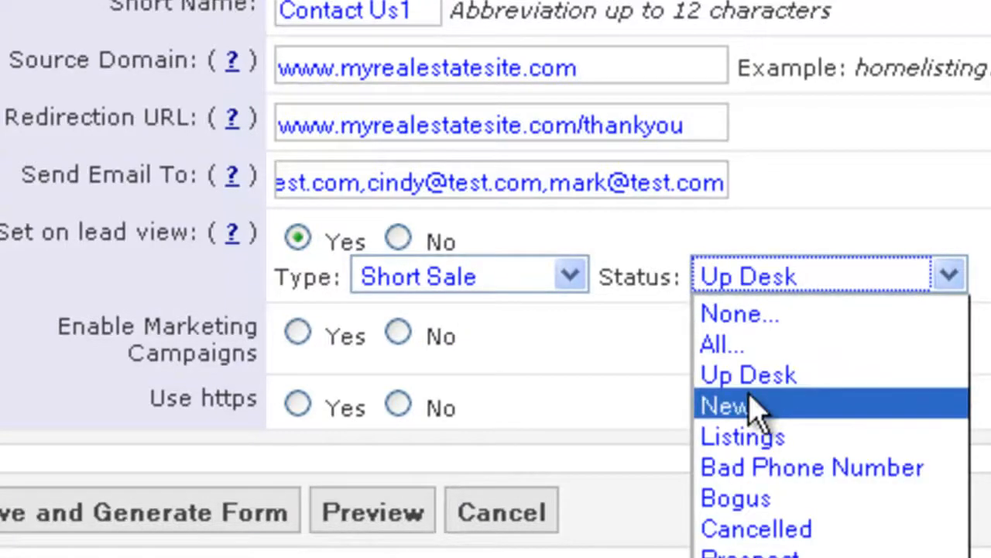
left_click(755, 406)
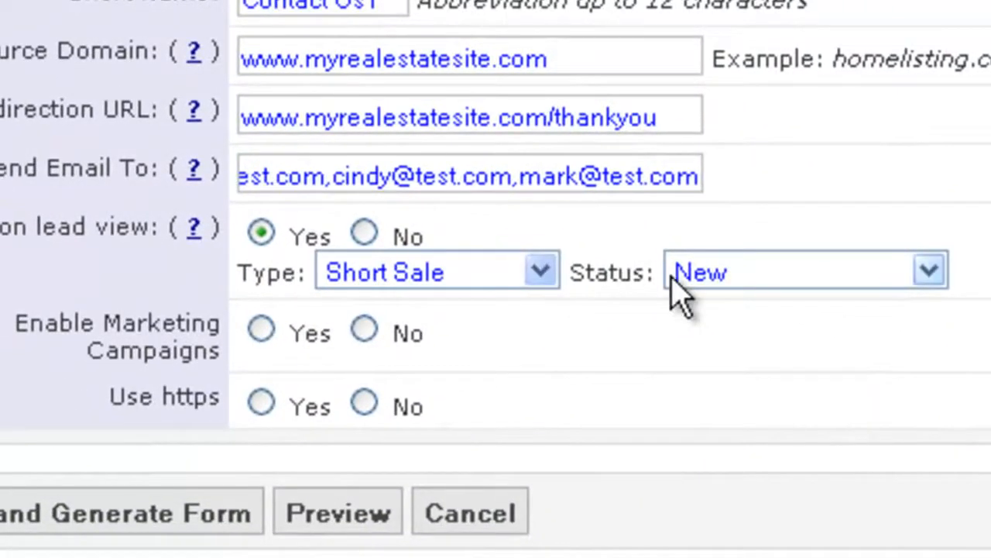
- Answer Yes to the form's Enable Marketing Campaigns, Use https, Forward Lead and Capture Lead options
left_click(261, 332)
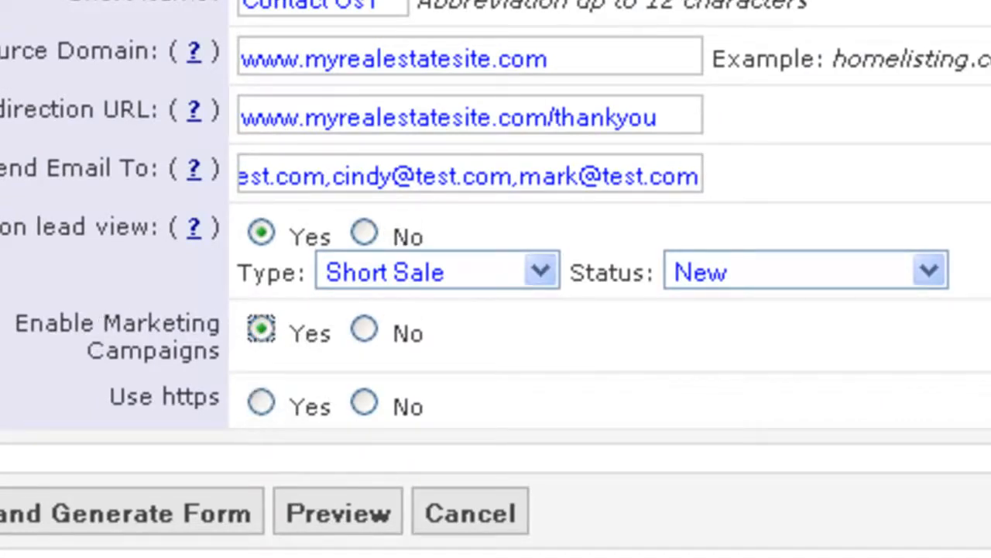
left_click(262, 402)
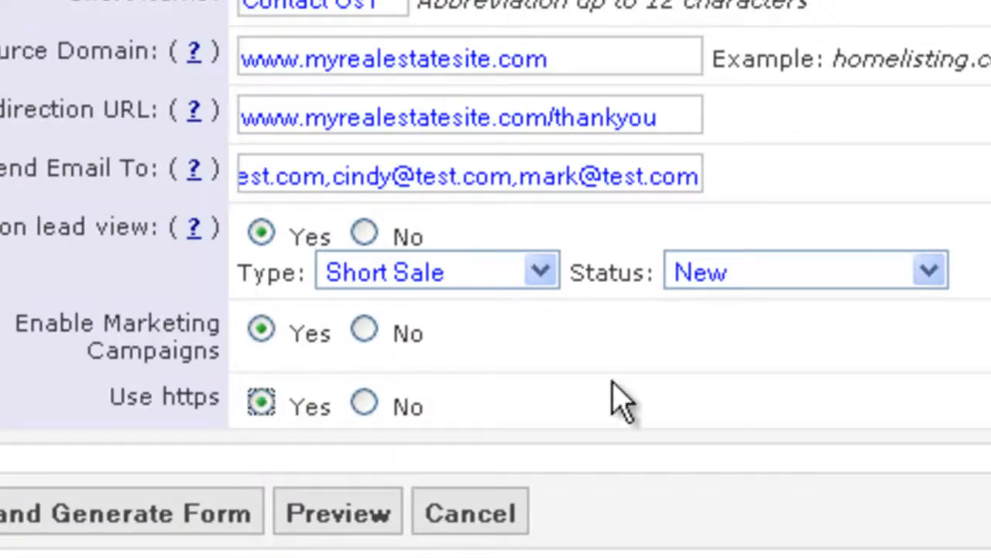
scroll(611, 405, "down", 3)
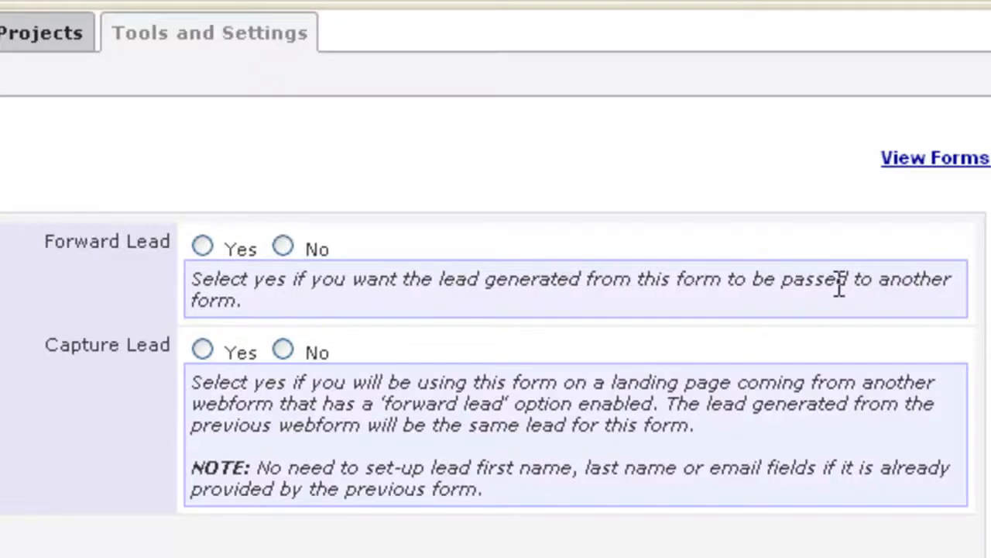
left_click(206, 248)
left_click(203, 350)
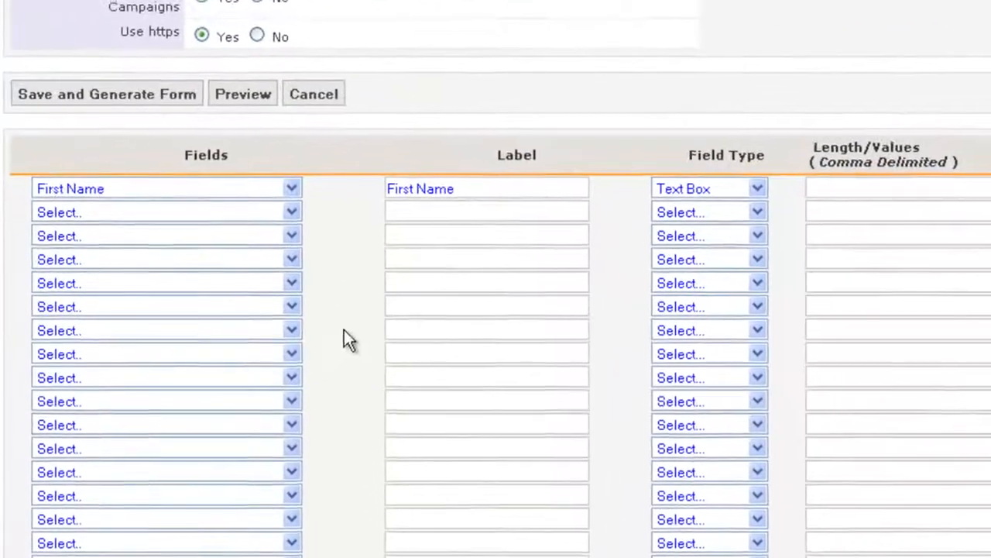
- Add Last Name and Email as the second and third fields of the form
left_click(295, 189)
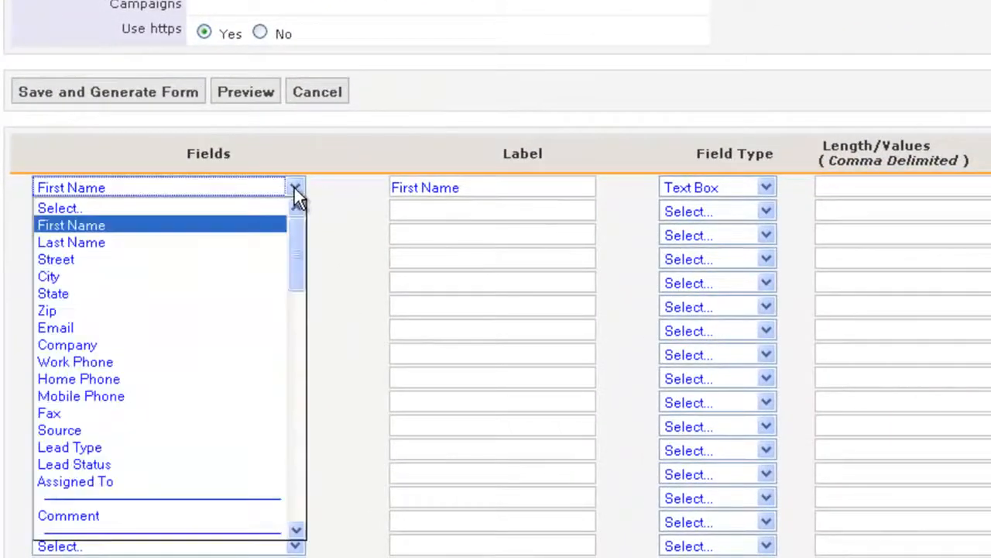
left_click(331, 209)
left_click(222, 213)
left_click(146, 272)
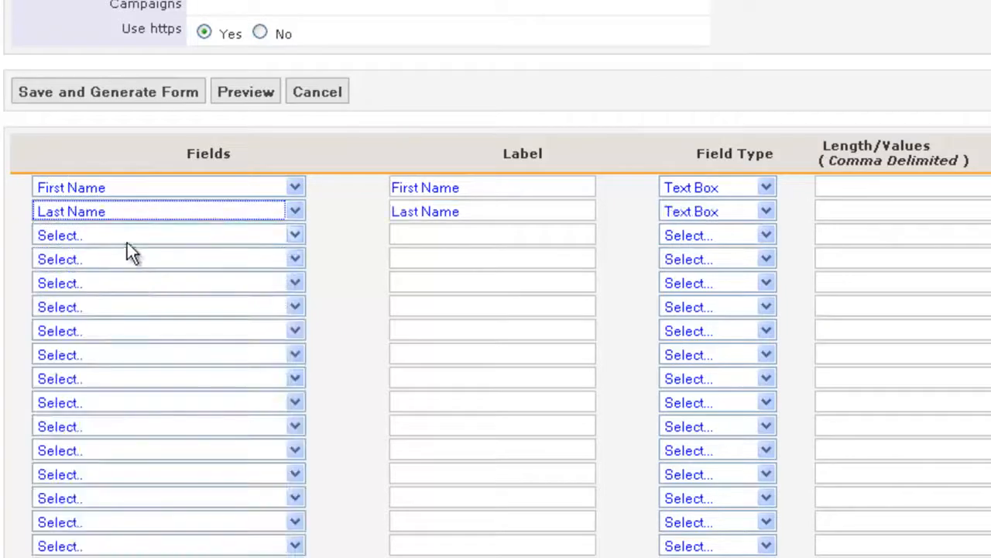
left_click(122, 237)
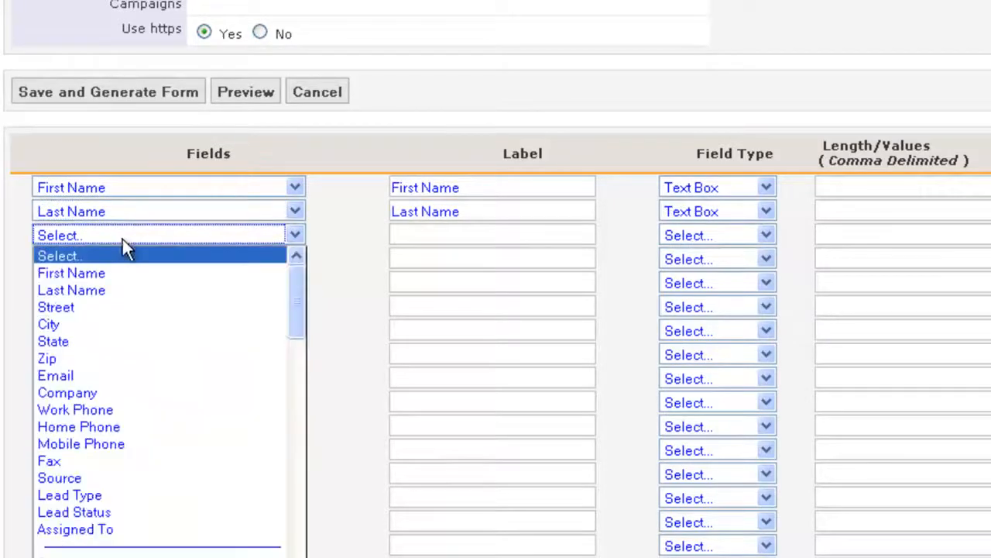
left_click(73, 383)
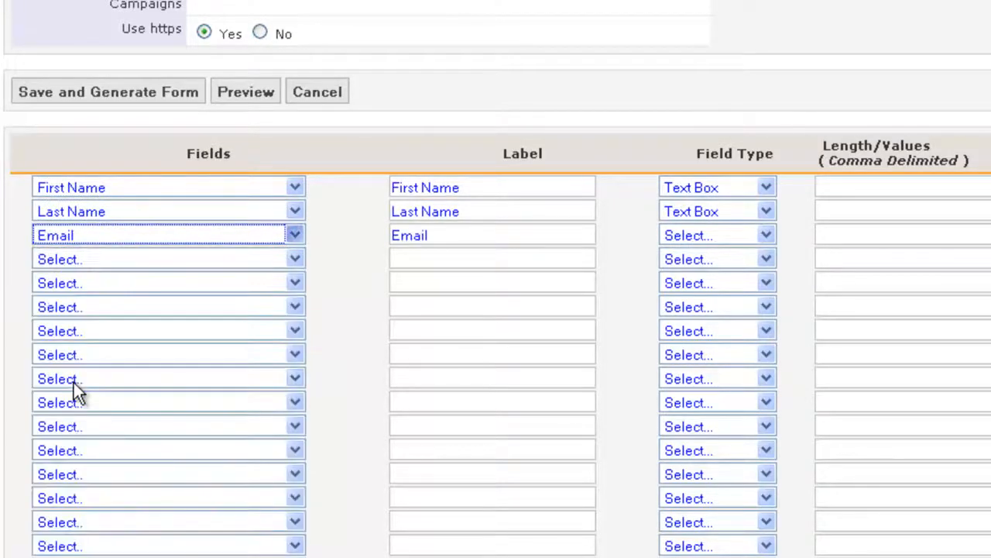
- Add Custom Field 1 as the fourth field, labelled "What is your Home worth?" with the Currency field type
left_click(66, 260)
scroll(69, 329, "down", 3)
scroll(88, 465, "down", 2)
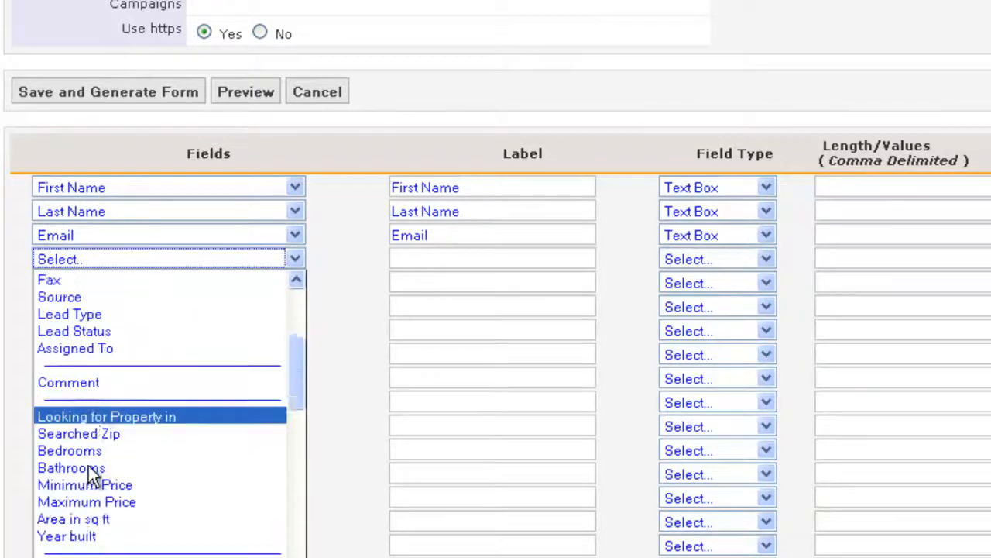
left_click(96, 519)
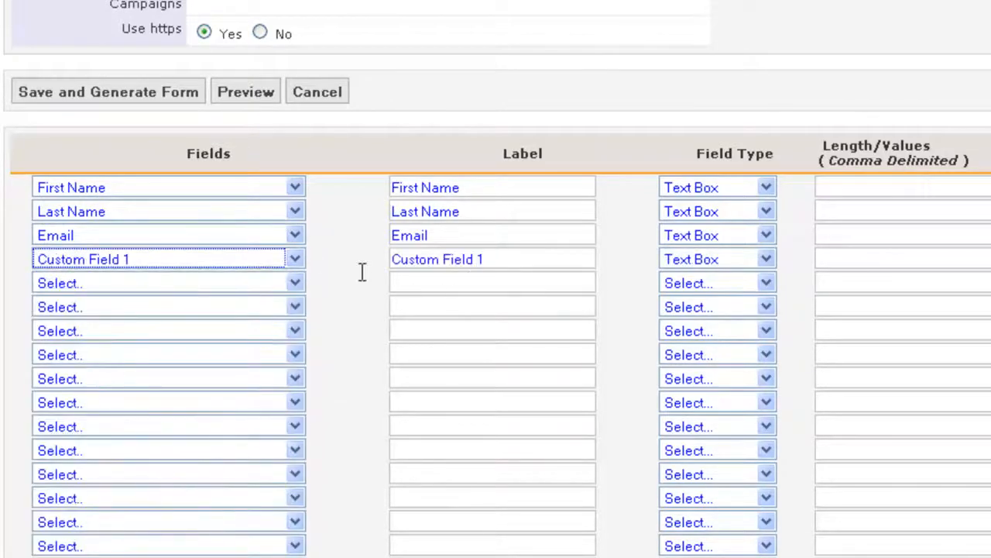
key("Tab")
type("What is your Home worth?")
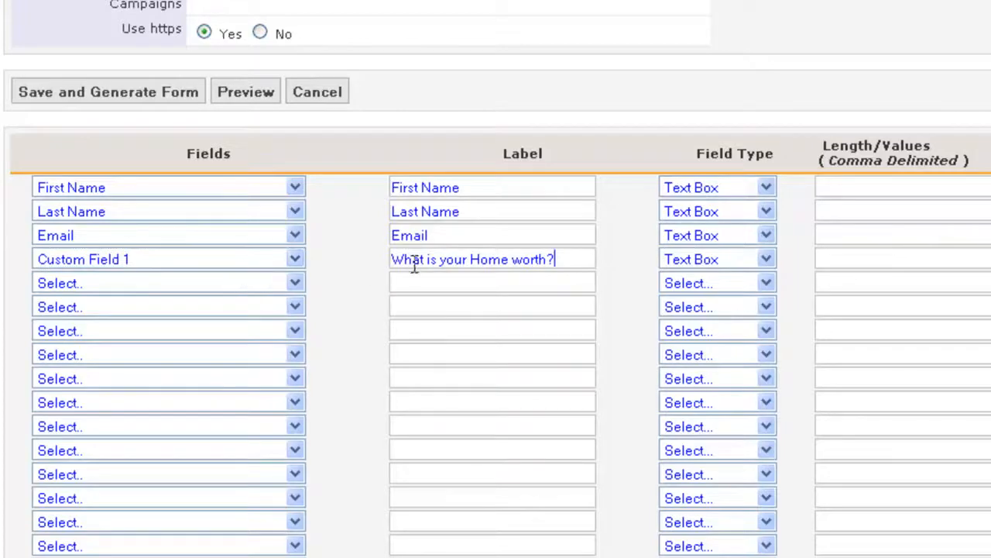
left_click(705, 261)
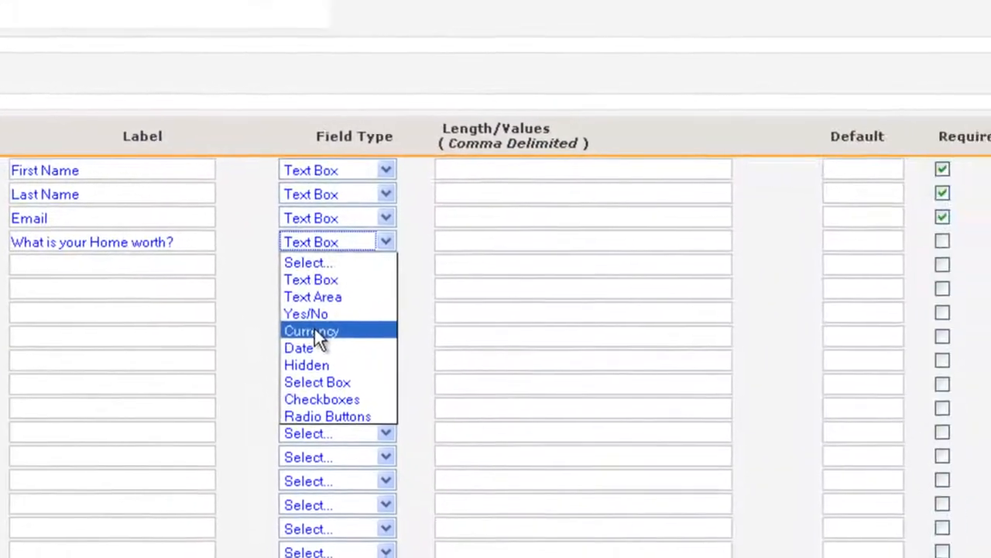
left_click(696, 348)
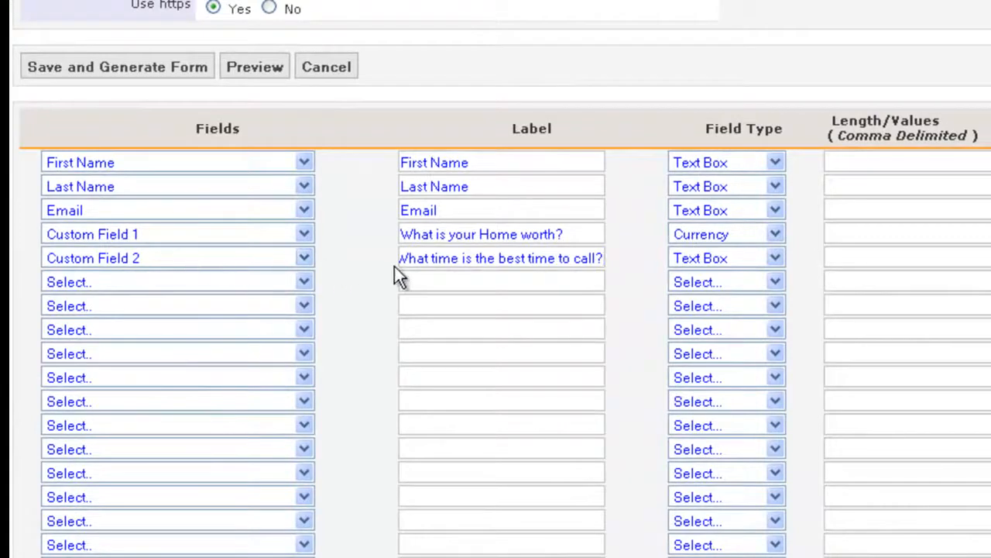
- Set the Custom Field 2 question's field type to Select Box with the values morning,afternoon,evening
left_click(711, 264)
left_click(709, 260)
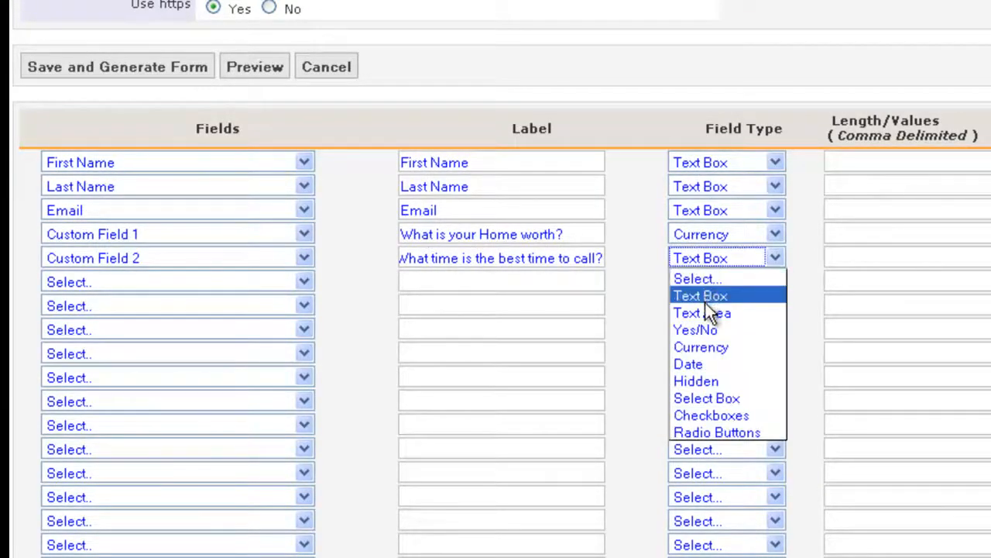
left_click(706, 397)
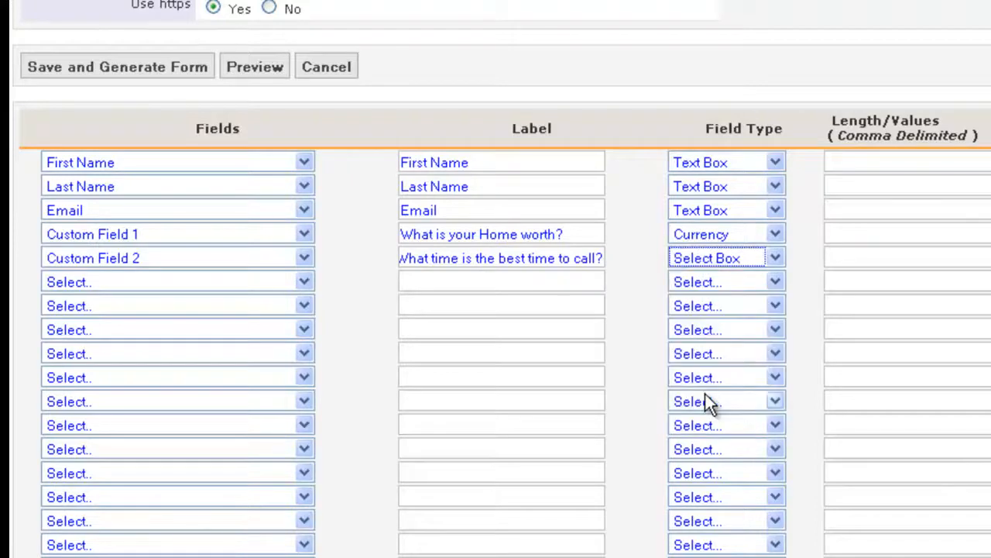
left_click(724, 257)
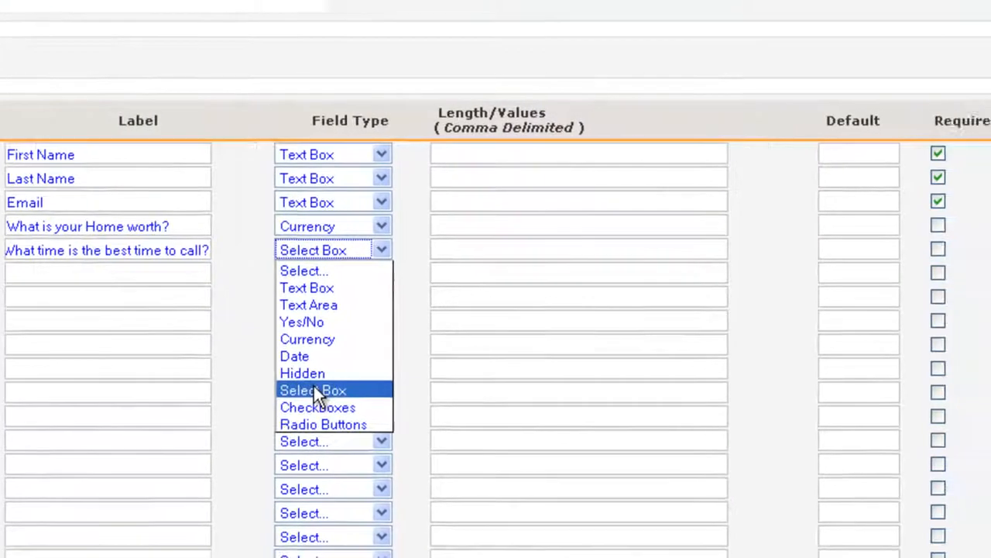
left_click(701, 398)
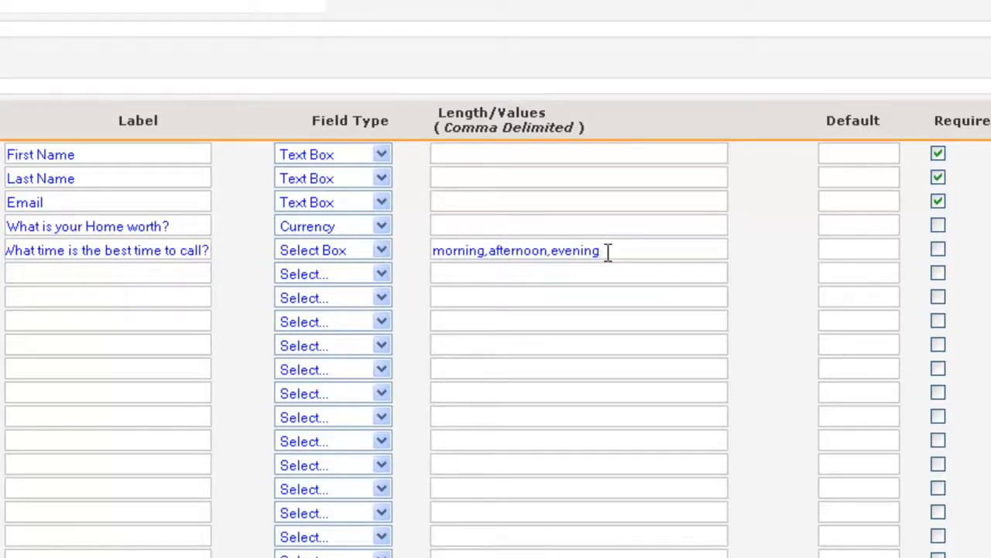
- Add Custom Field 3 as the sixth field, labelled "When do you want to sell?", with the Date field type, and make it required
left_click(308, 251)
left_click(308, 251)
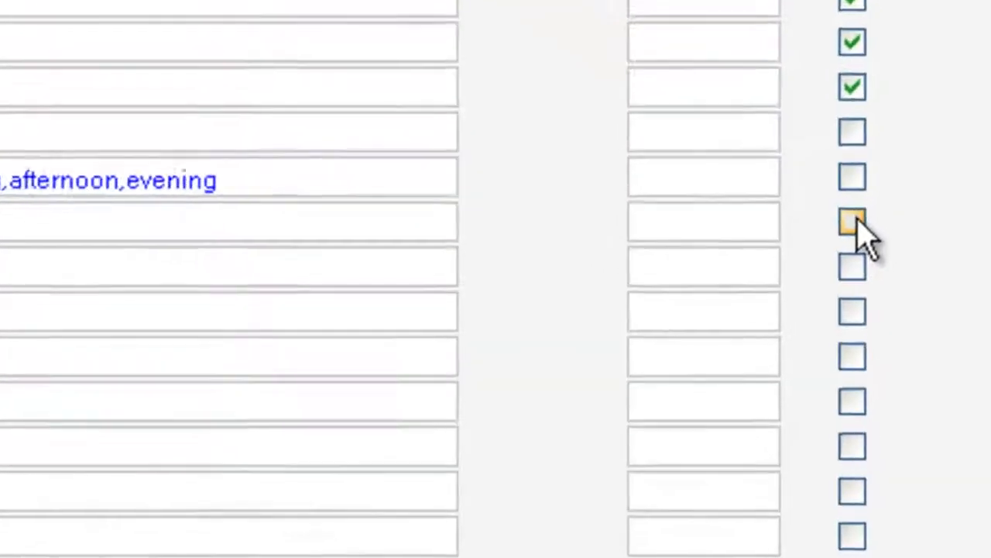
left_click(855, 223)
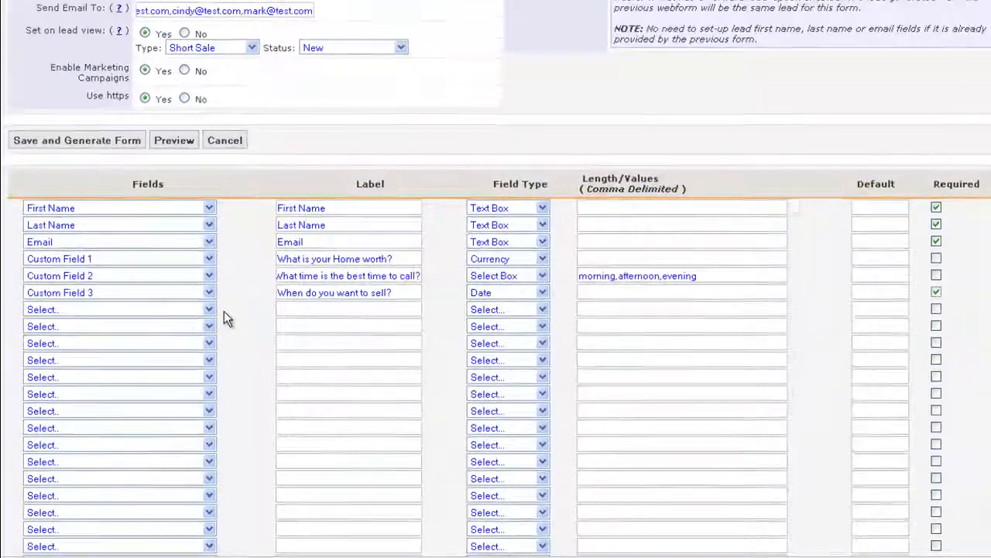
- Add Work Phone and Home Phone as the seventh and eighth fields of the form
left_click(201, 317)
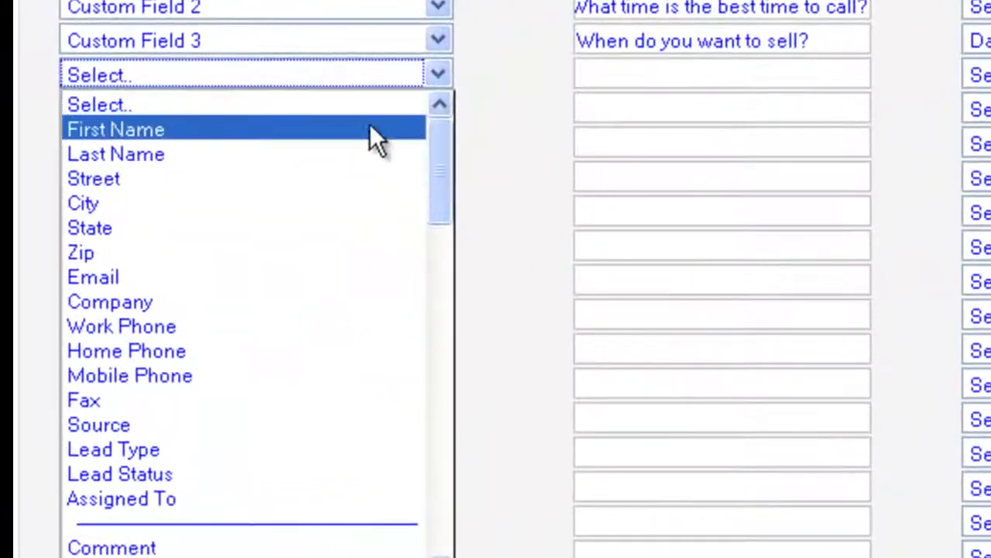
scroll(155, 271, "down", 1)
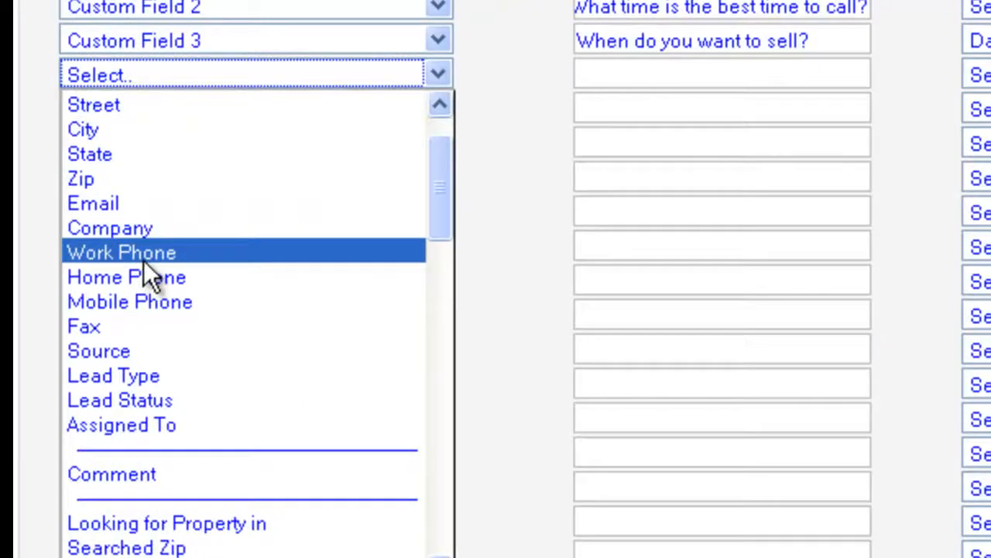
left_click(142, 257)
left_click(134, 105)
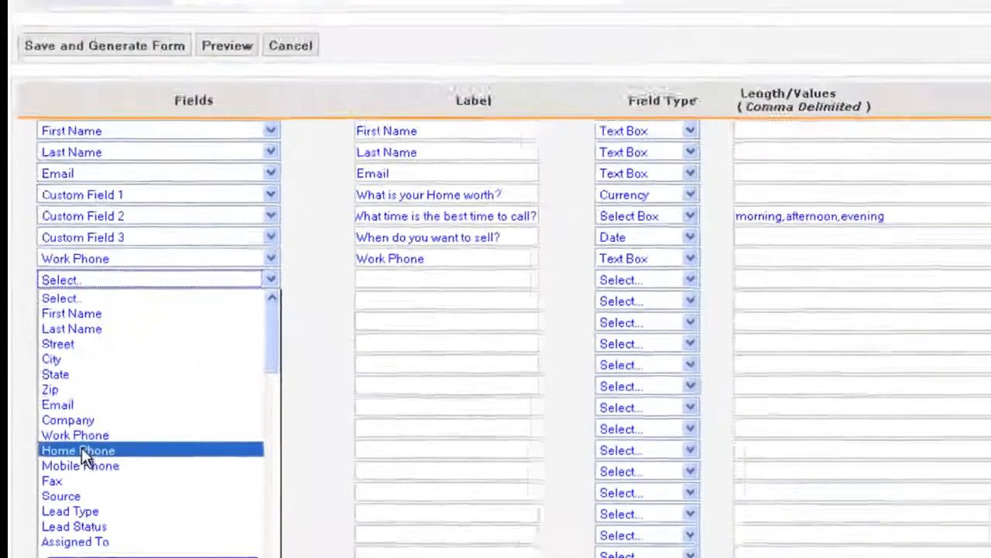
left_click(119, 395)
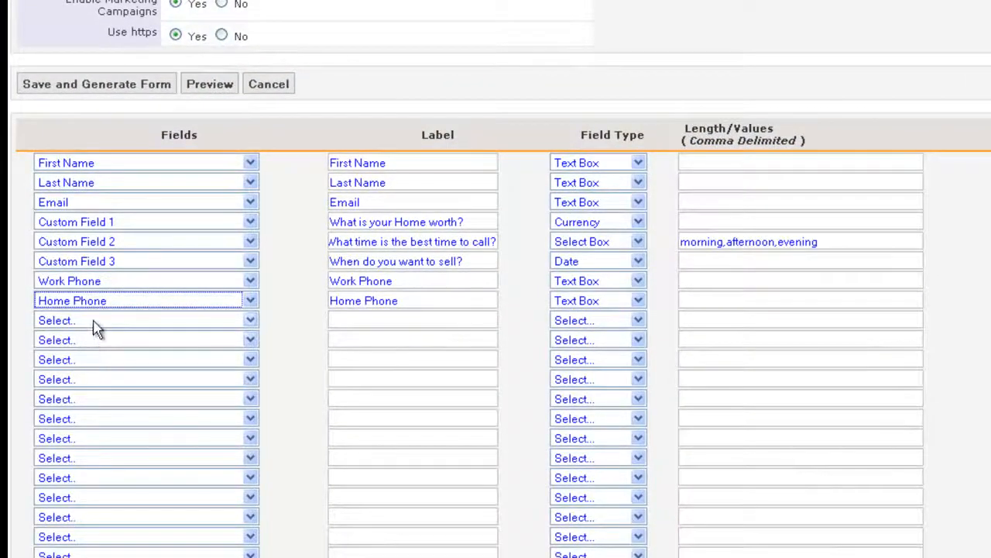
- Look through the standard, property and custom fields available for the form's ninth row
left_click(154, 169)
scroll(97, 217, "down", 3)
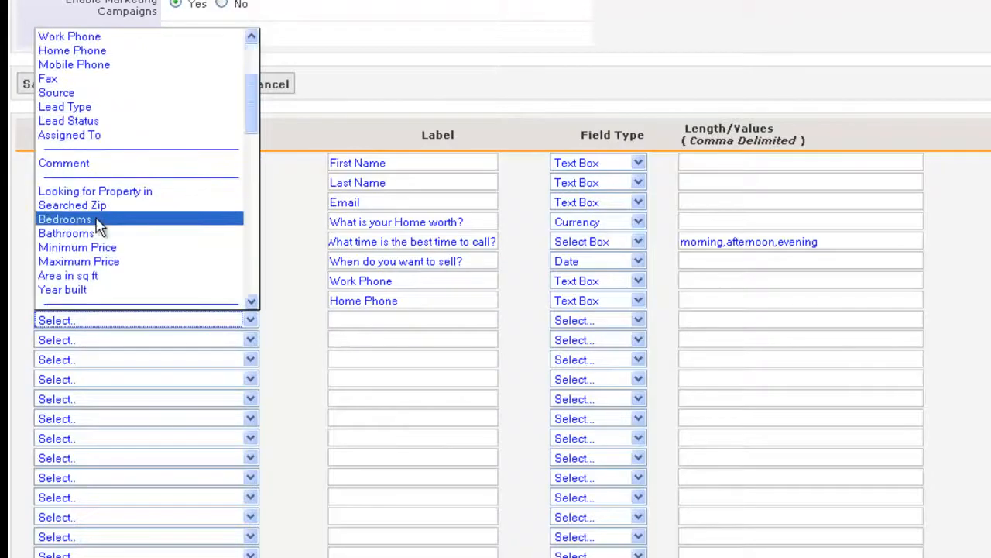
scroll(95, 212, "down", 8)
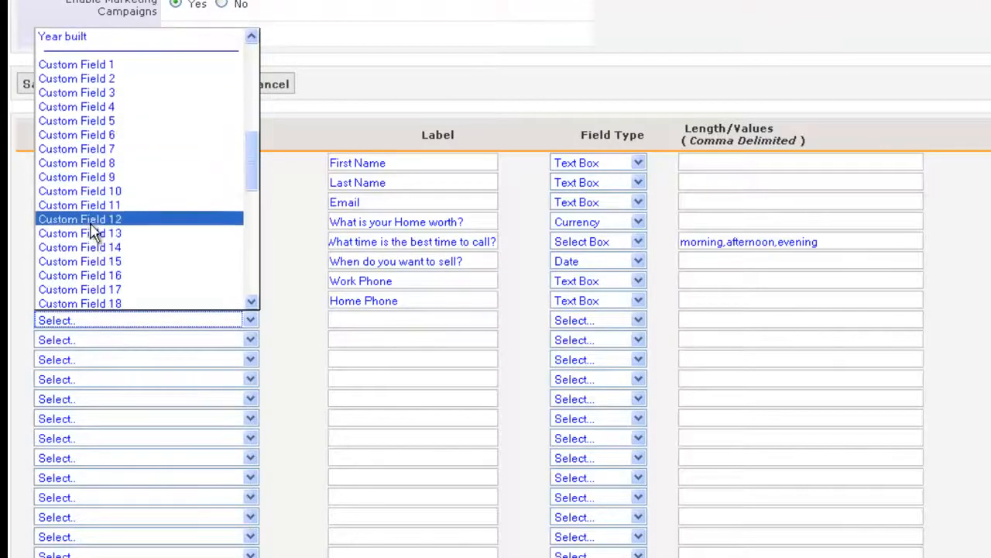
scroll(92, 231, "down", 9)
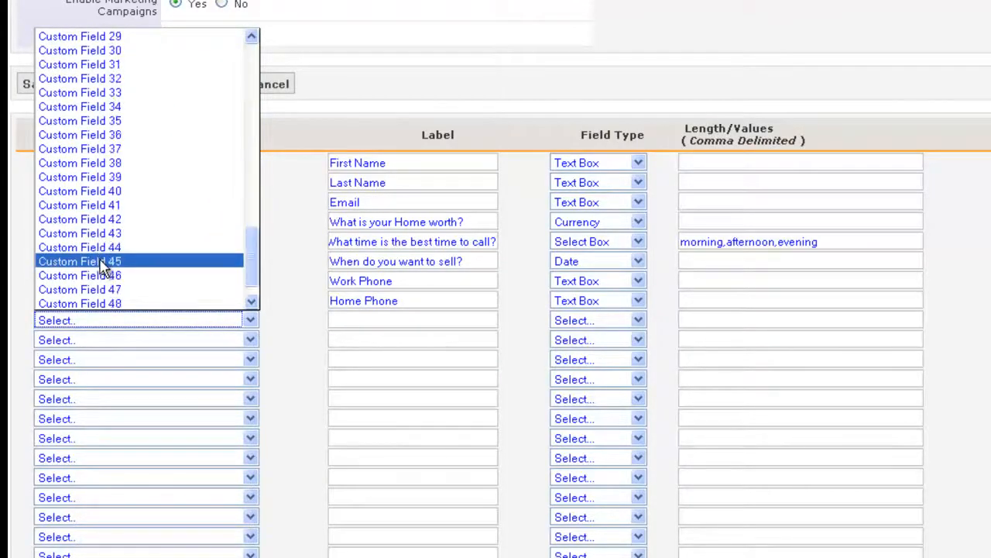
scroll(114, 273, "up", 12)
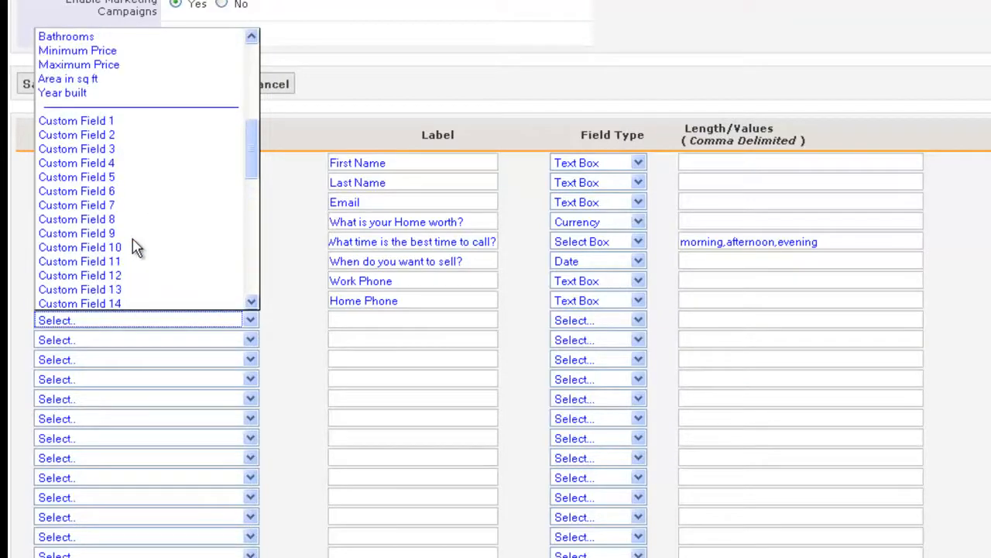
scroll(136, 247, "up", 3)
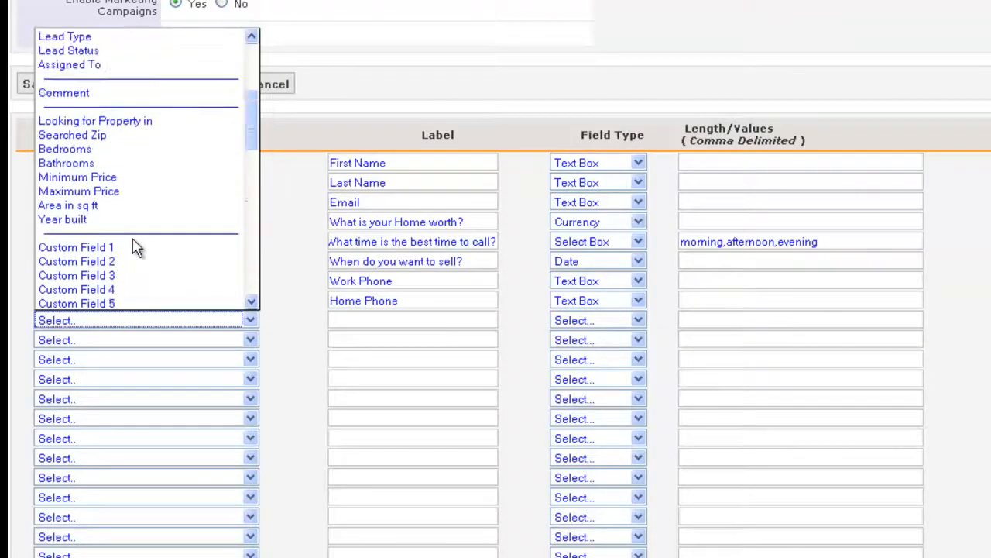
left_click(289, 229)
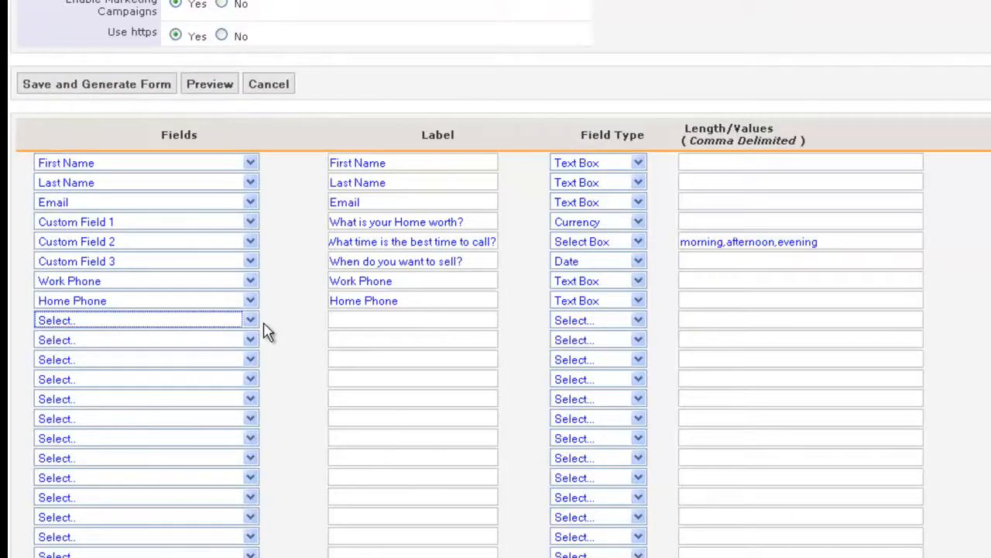
- Add Source as the ninth field of the form
scroll(281, 332, "down", 5)
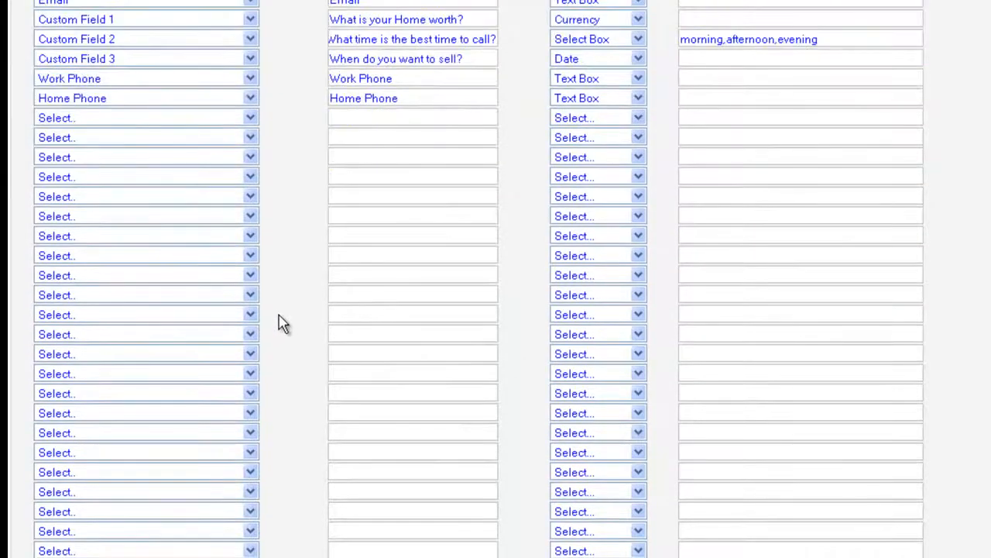
left_click(252, 124)
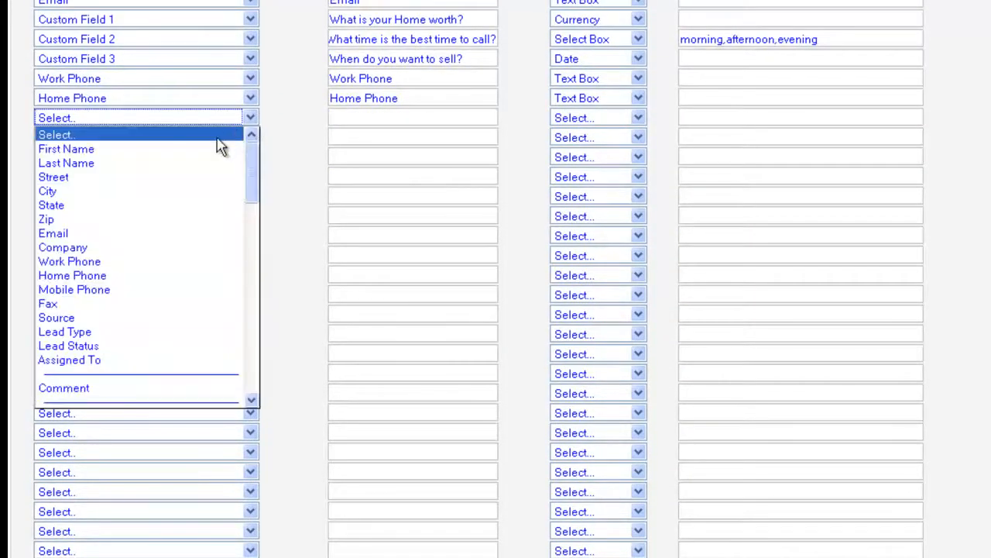
scroll(132, 251, "down", 1)
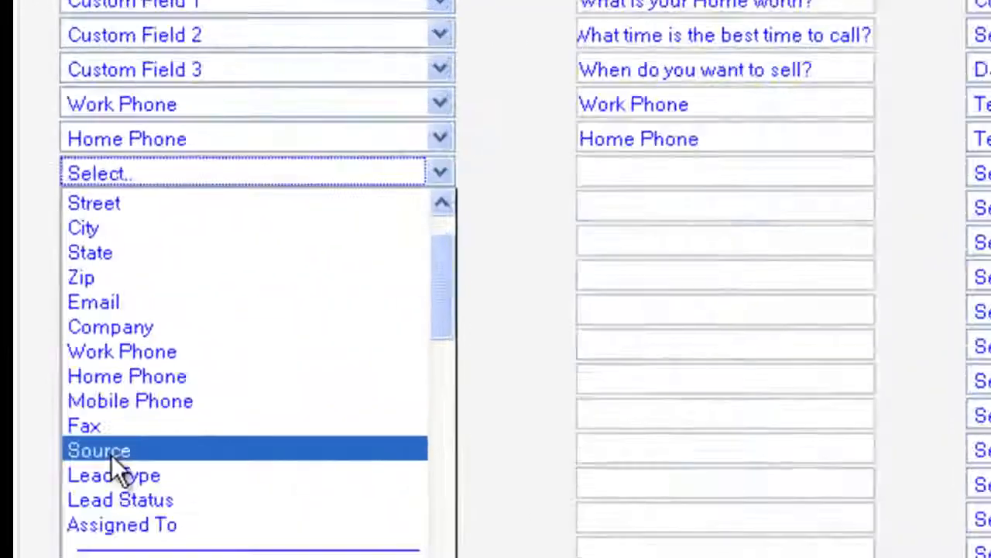
left_click(74, 276)
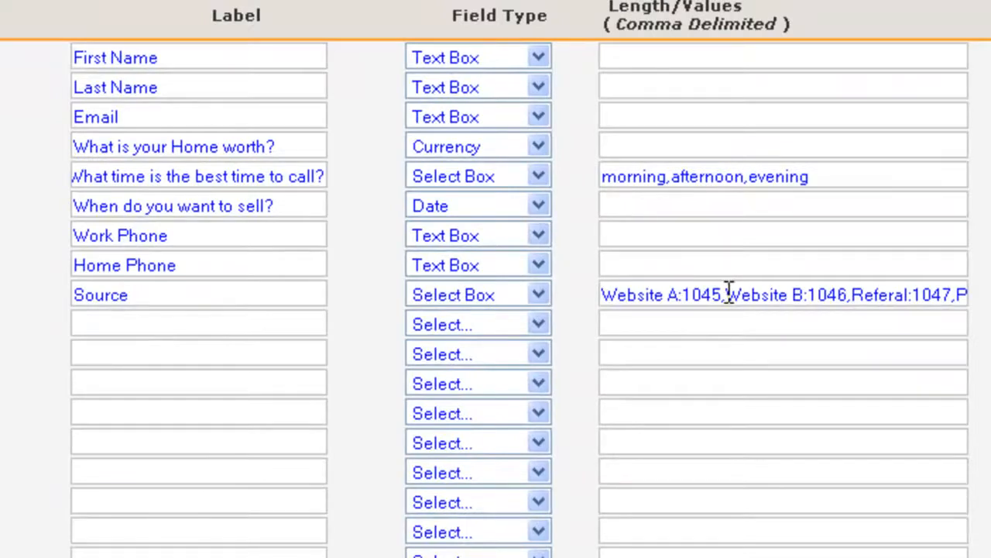
- Set the Source field's default to 1651, the Yellow Pages value, and change its field type to Hidden
left_click_drag(604, 294, 682, 295)
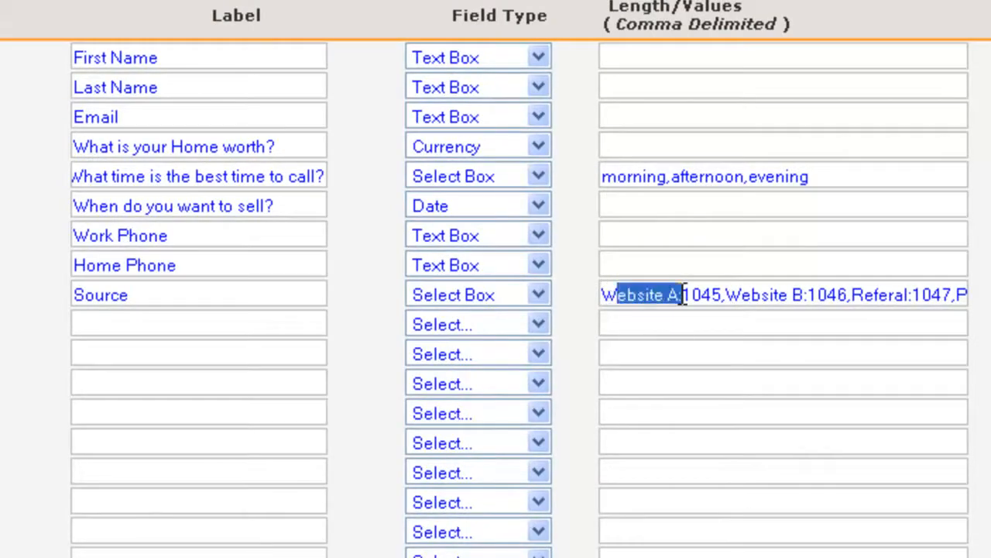
left_click(684, 295)
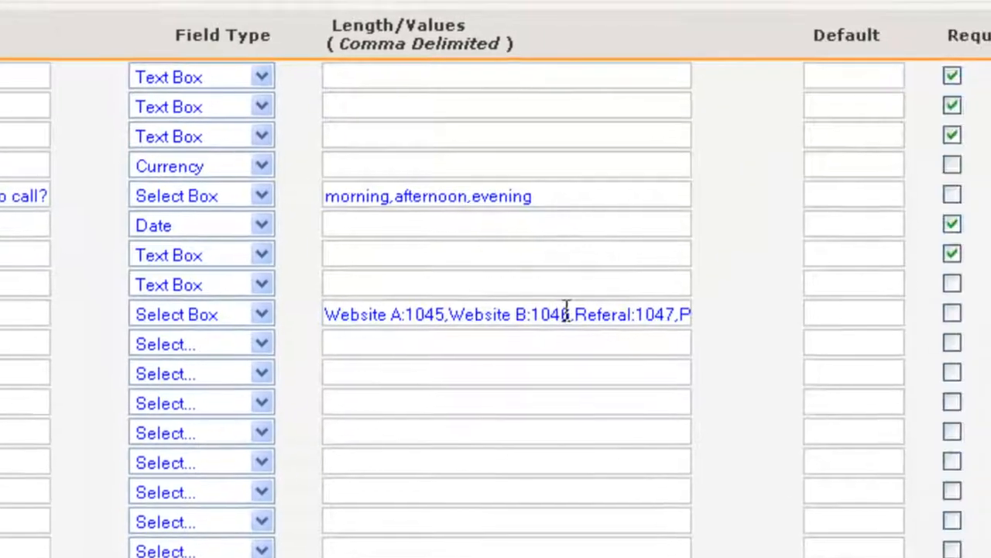
left_click_drag(821, 297, 946, 300)
mouse_move(633, 322)
left_mouse_down()
mouse_move(562, 336)
mouse_move(632, 325)
left_mouse_up()
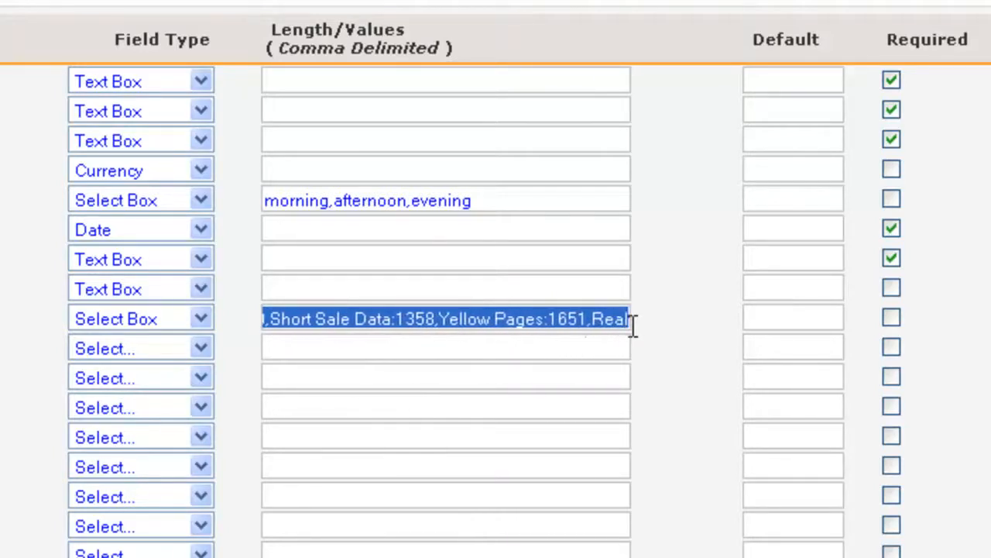
left_click(584, 319)
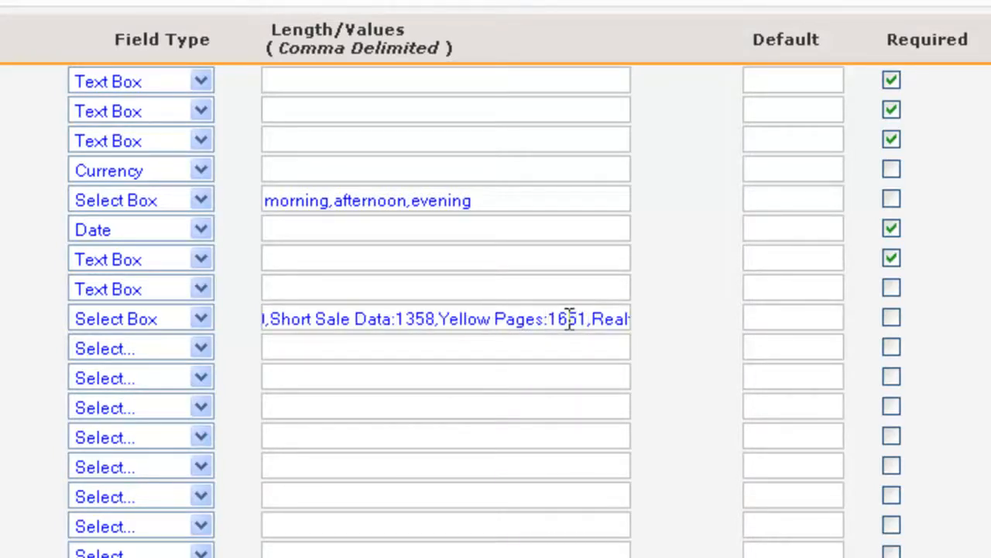
left_click(743, 315)
type("1651")
left_click(191, 322)
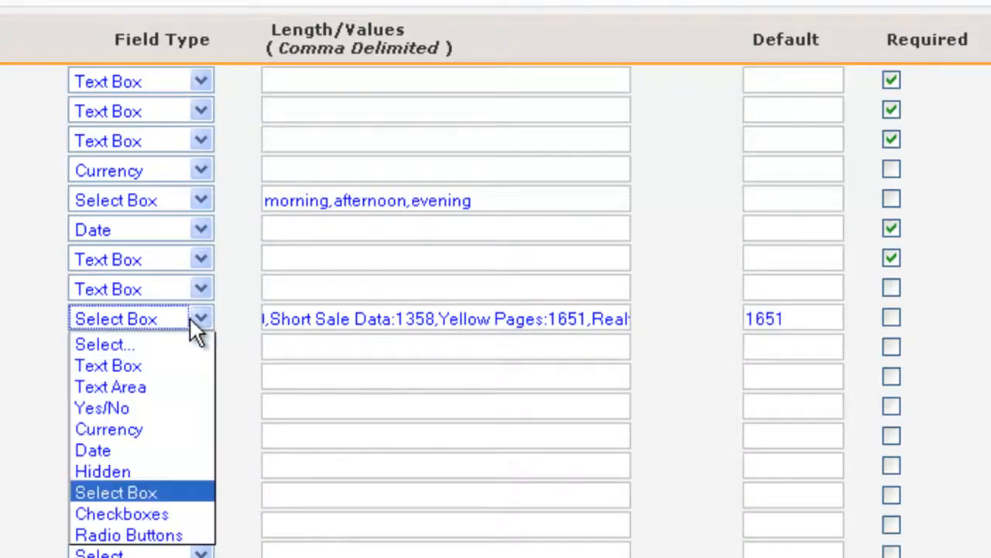
left_click(129, 471)
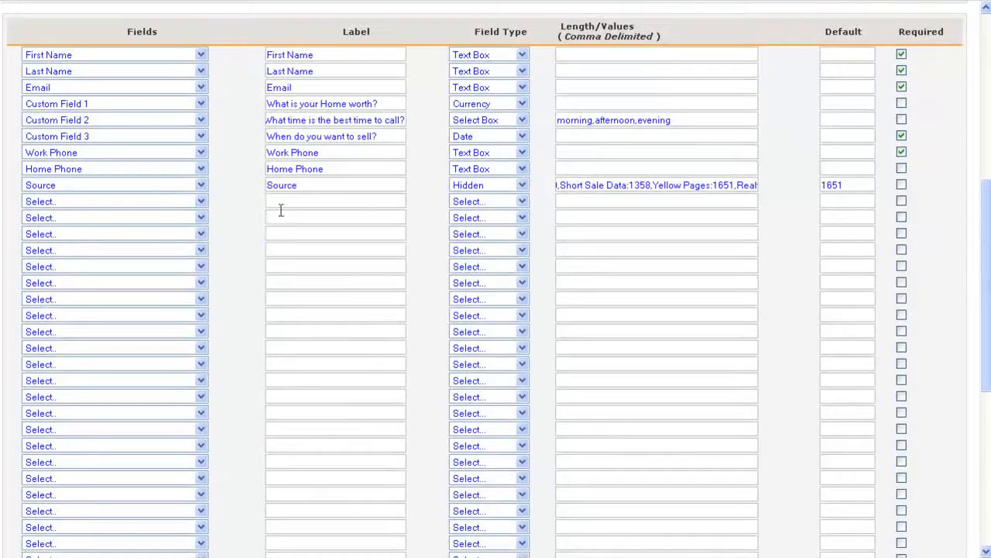
- Add Lead Type and Lead Status as the tenth and eleventh fields of the form
left_click(200, 200)
scroll(151, 326, "down", 1)
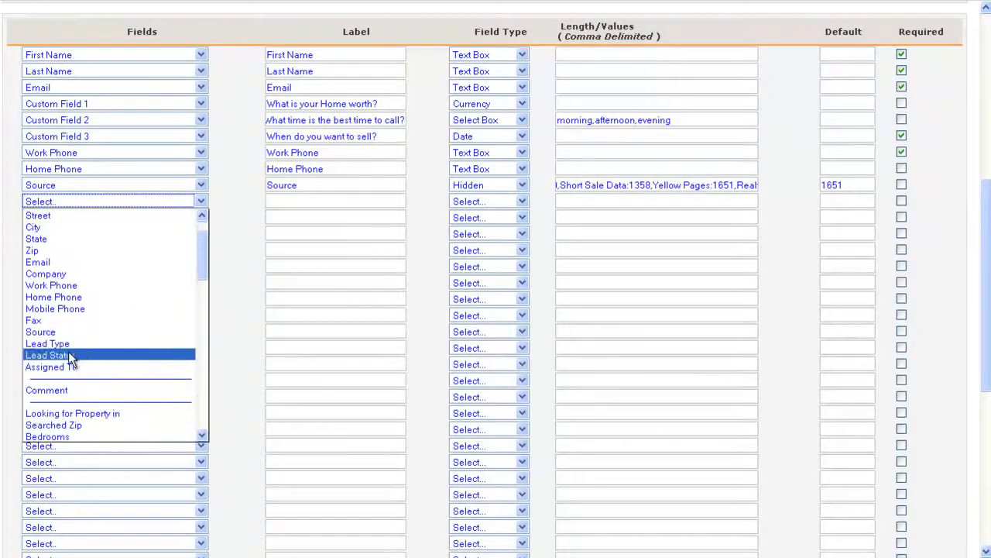
left_click(43, 344)
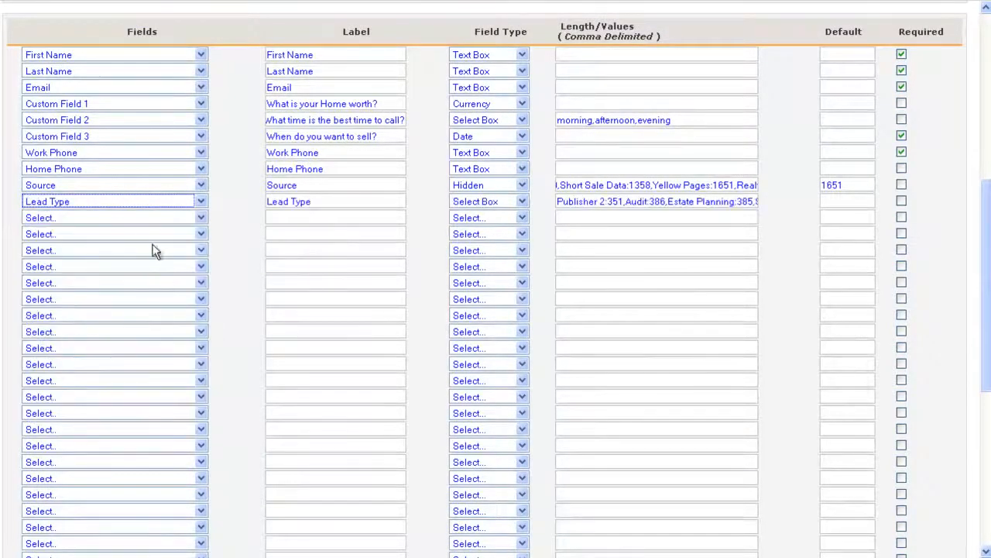
left_click(128, 217)
left_click(65, 406)
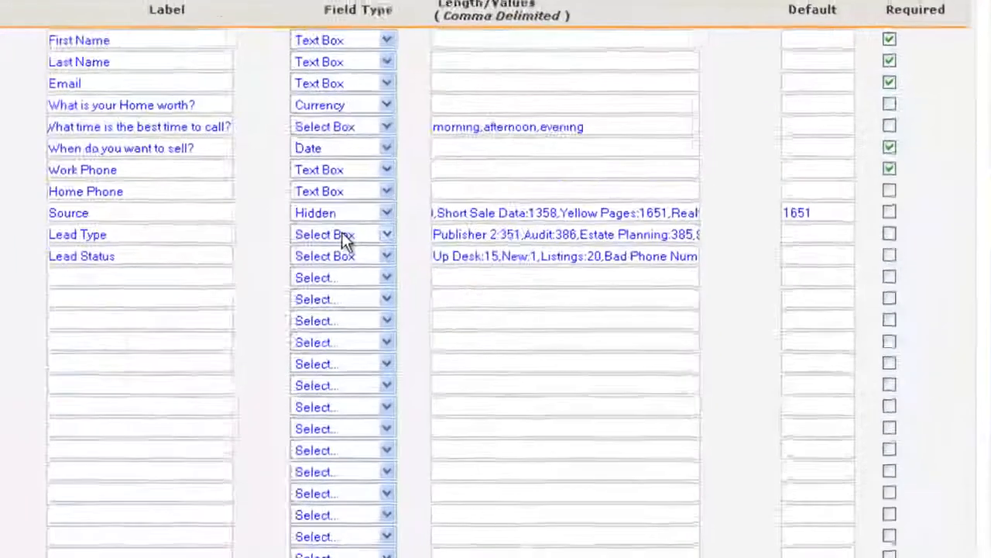
- Change the field type of both Lead Type and Lead Status to Hidden
left_click(487, 203)
left_click(467, 284)
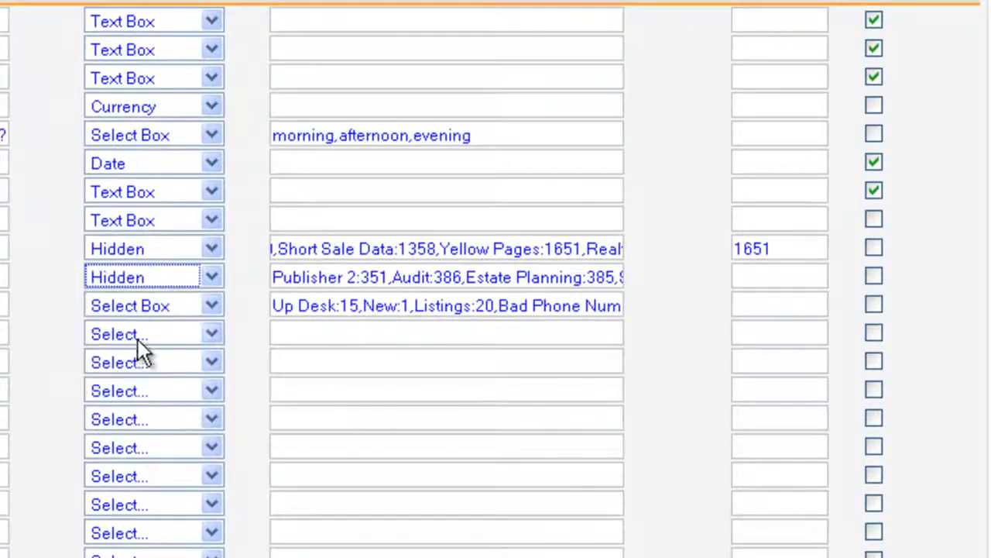
left_click(139, 312)
left_click(140, 453)
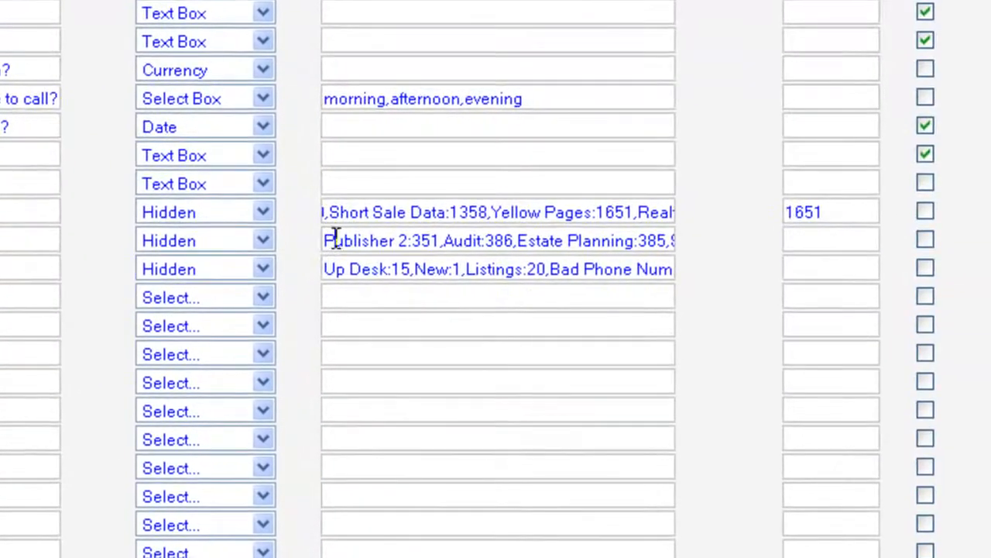
- Set the default of Lead Type to 295, the Short Sale value, and of Lead Status to 1, the New value
left_click_drag(336, 238, 676, 242)
left_click(621, 240)
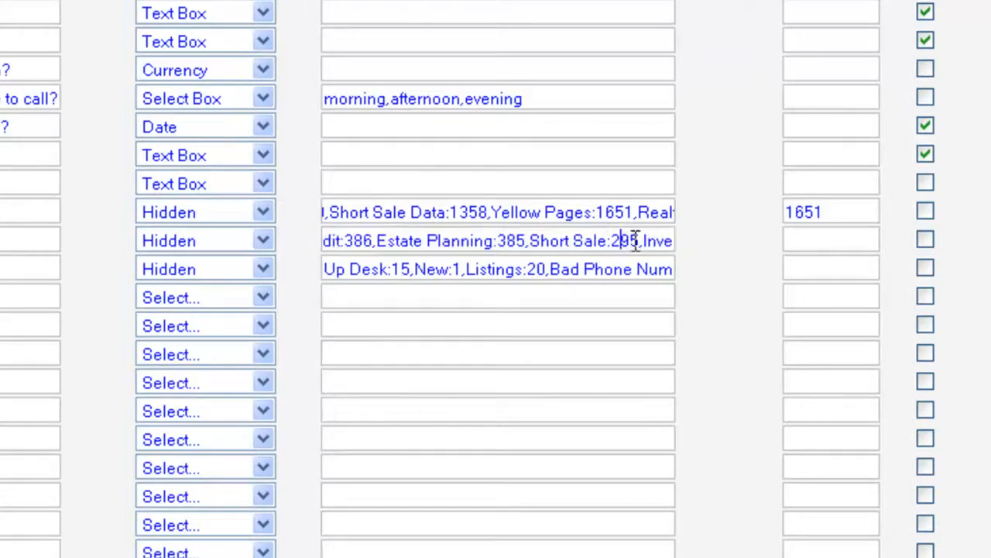
left_click(805, 236)
type("195")
key("BackSpace")
key("BackSpace")
key("BackSpace")
type("2")
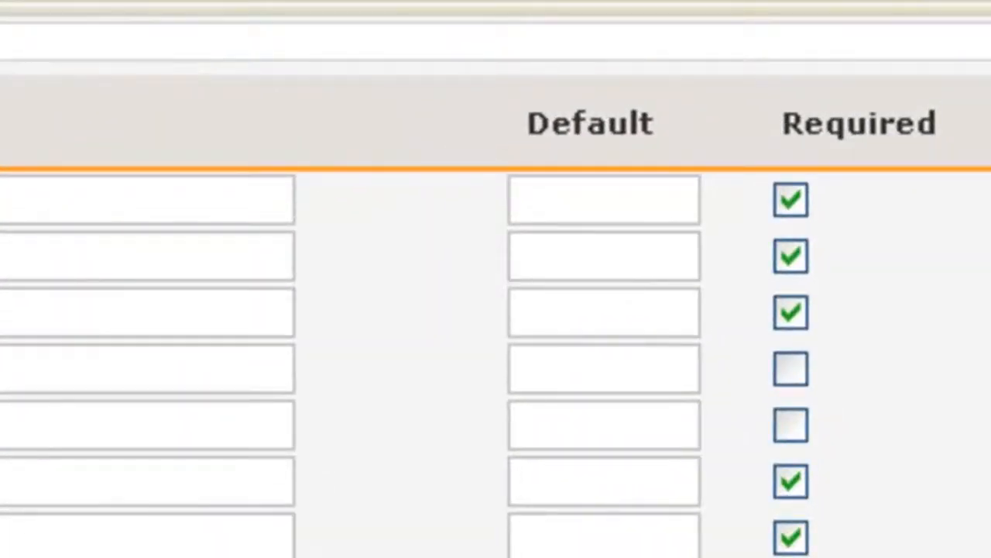
type("95")
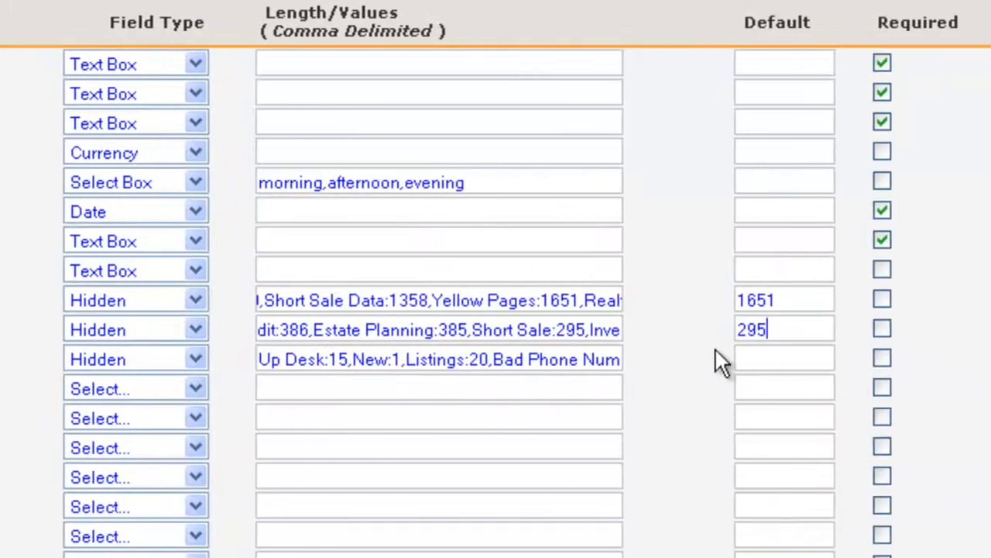
left_click(761, 351)
type("1")
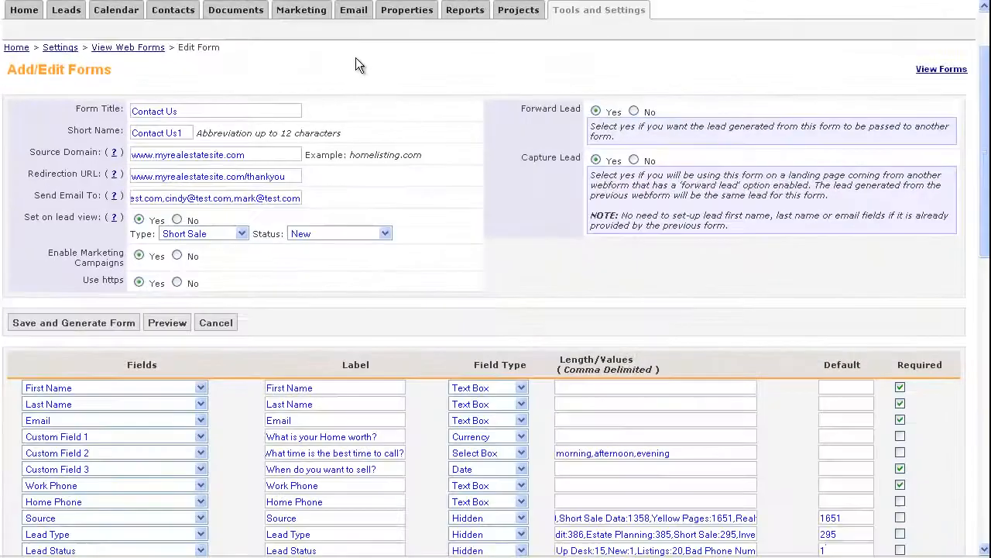
- Save the Contact Us form to generate its HTML code and select the entire generated code
scroll(355, 66, "down", 3)
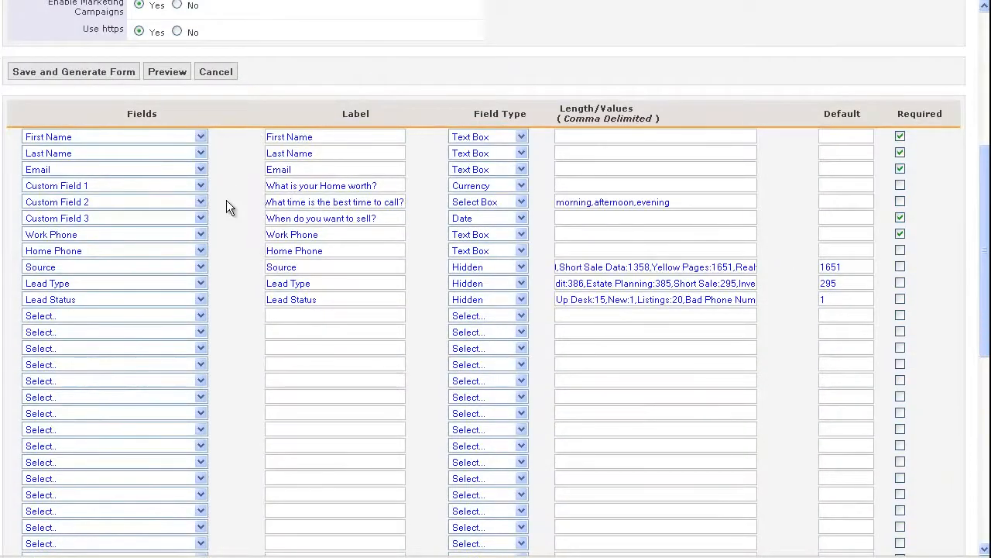
scroll(227, 203, "down", 5)
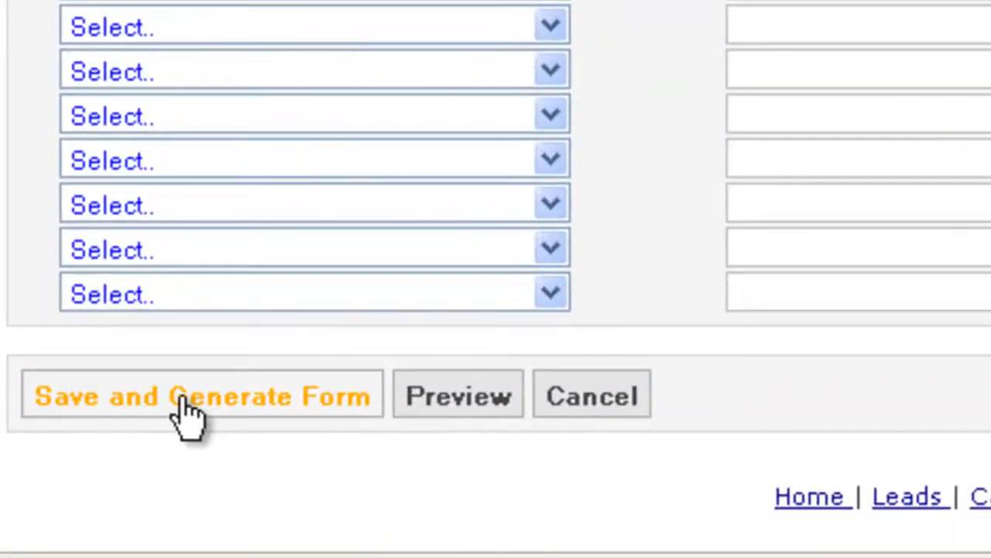
left_click(181, 419)
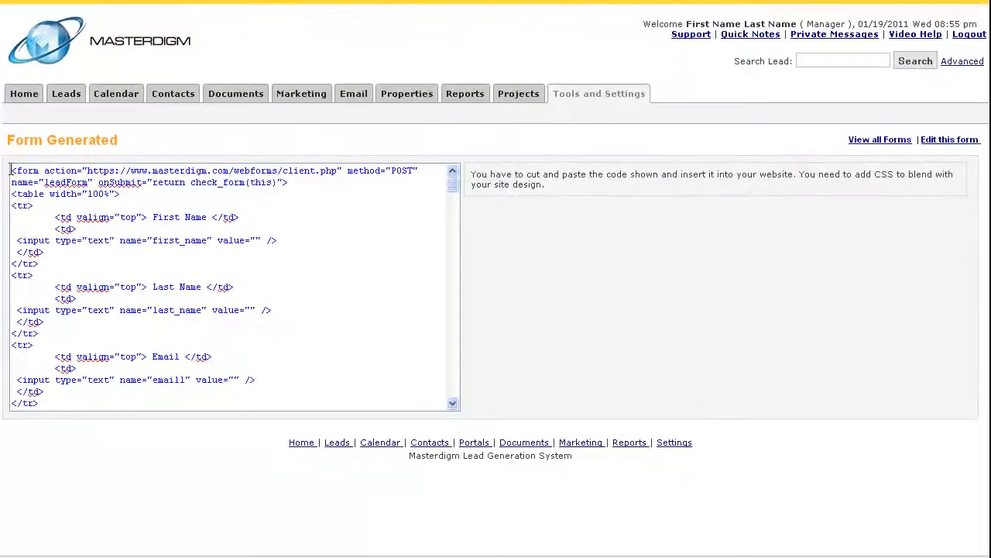
left_click_drag(13, 170, 188, 450)
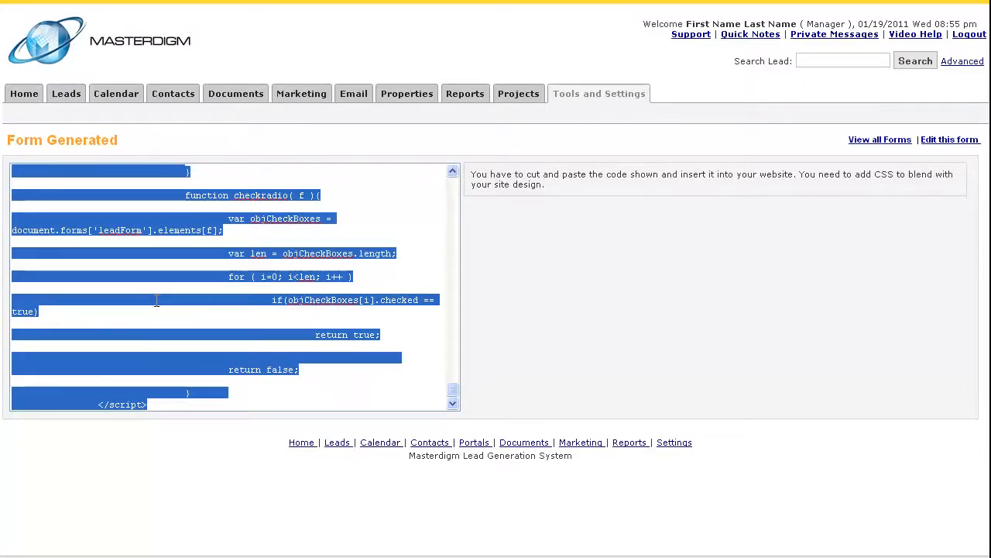
left_click(256, 248)
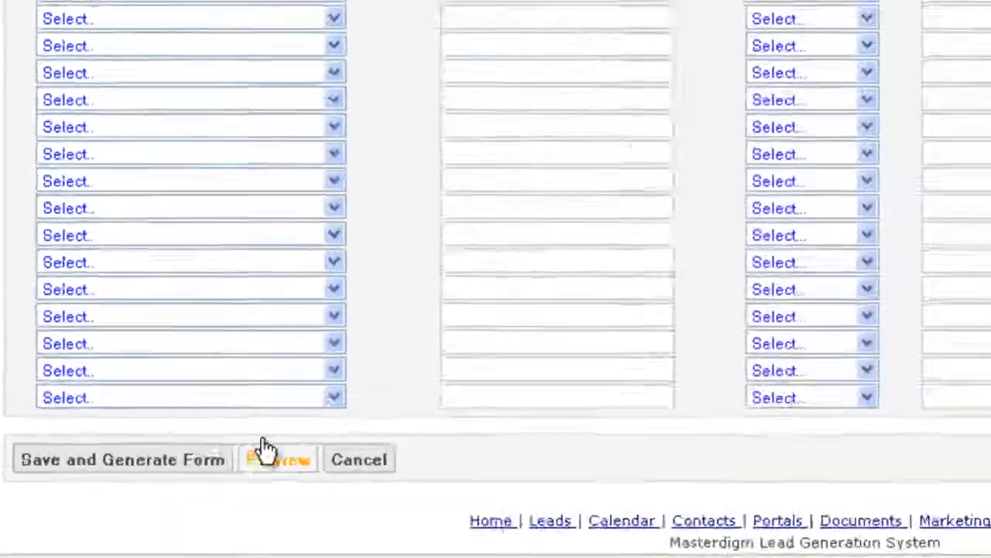
- Preview the Contact Us form, check its home worth, call time, sell date and hidden fields, and close the preview
left_click(425, 380)
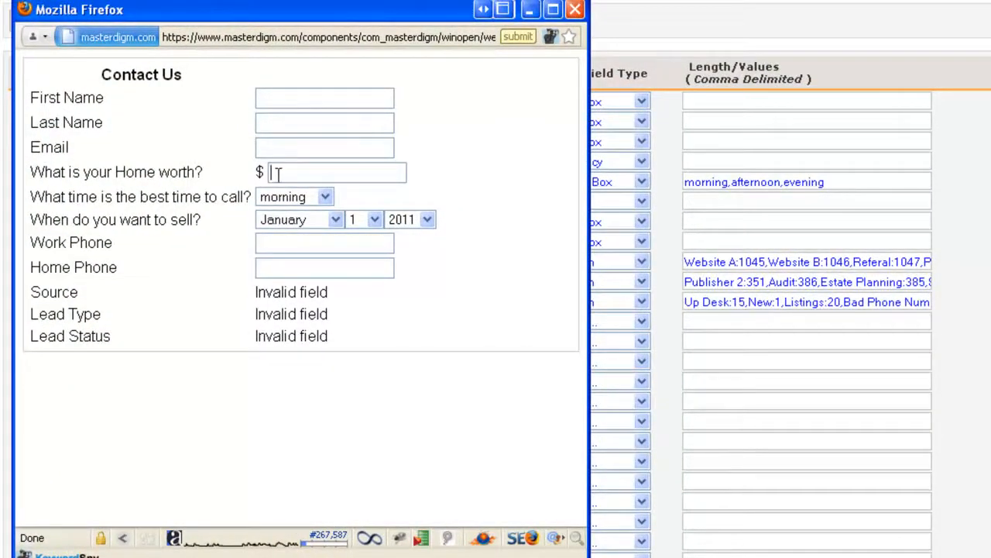
double_click(260, 172)
left_click(298, 199)
left_click(297, 215)
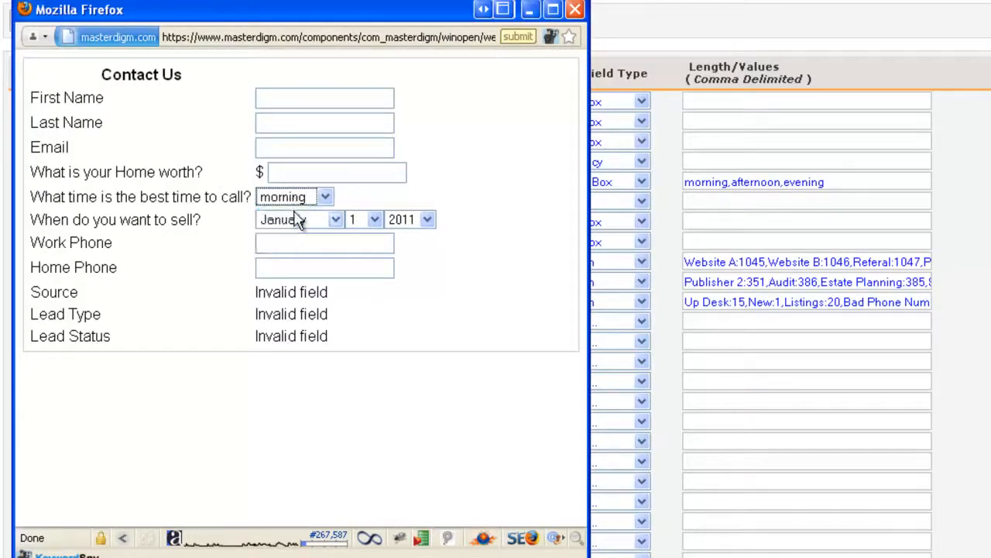
left_click(289, 223)
left_click(289, 224)
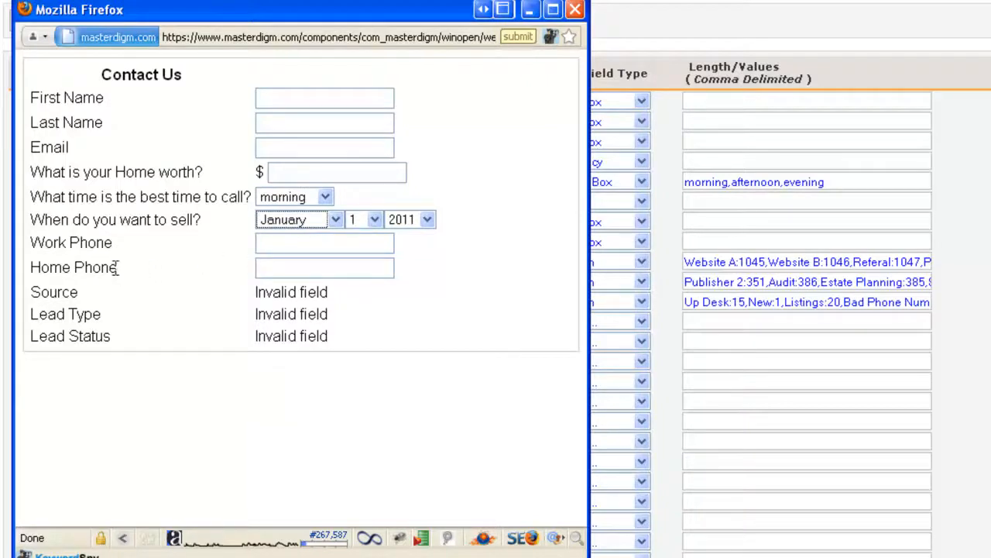
left_click_drag(327, 341, 35, 302)
right_click(30, 268)
left_click(230, 311)
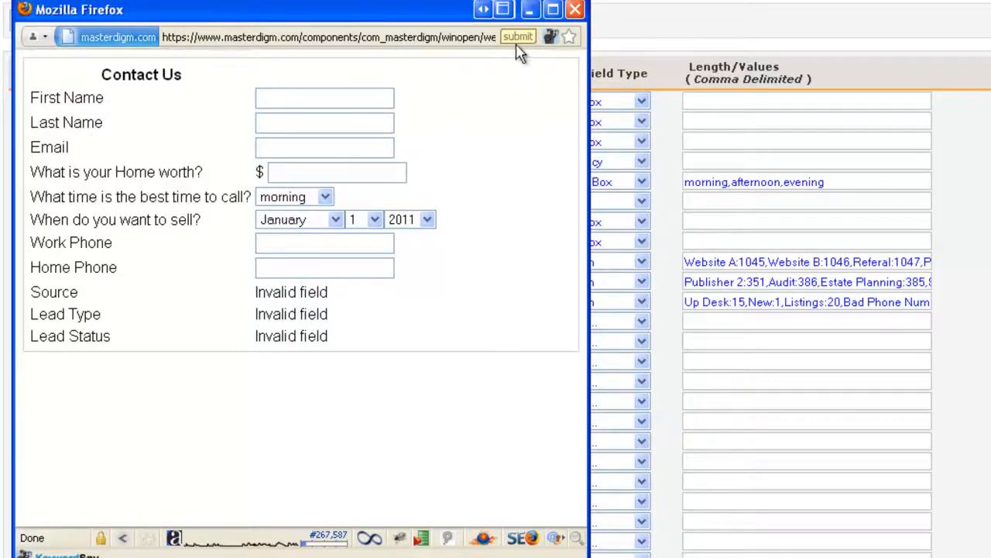
left_click(573, 9)
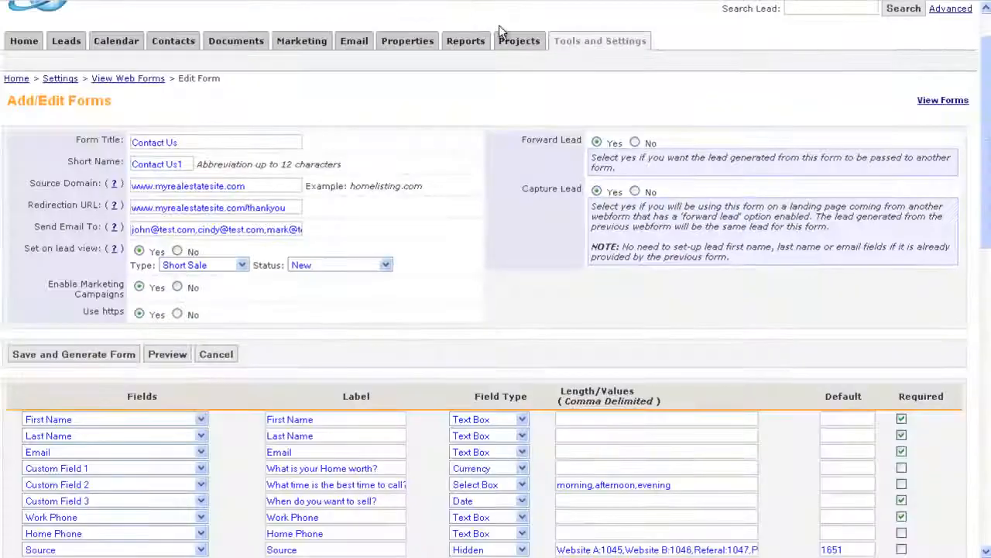
- Open the list of all web forms from the settings page
left_click(626, 50)
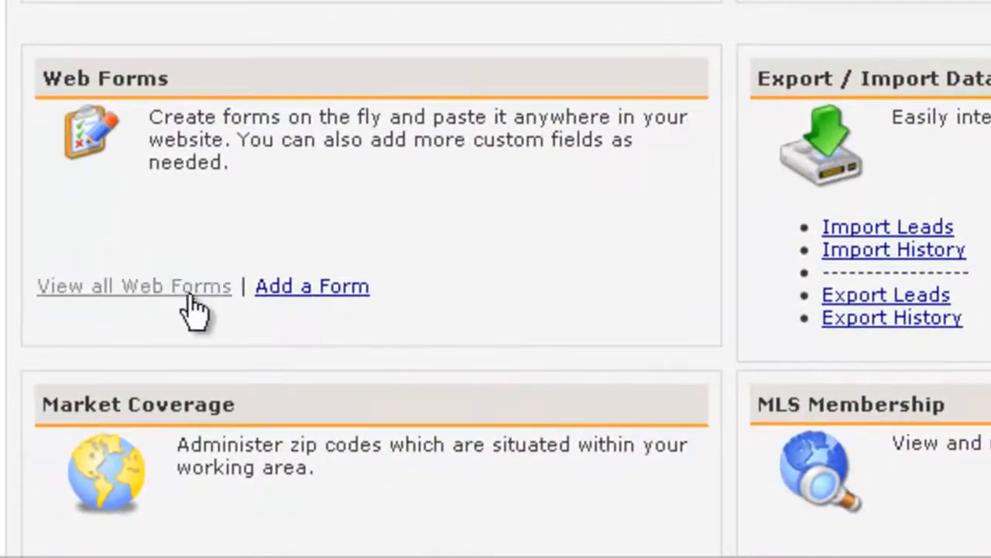
left_click(192, 307)
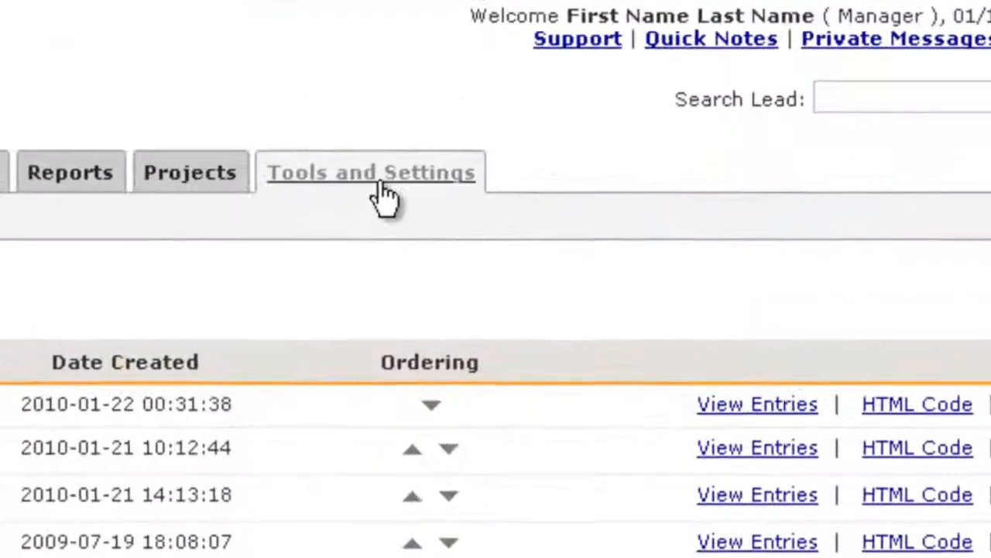
- Open the management pages of the homeloanspecials.com website from the settings and start a new content item
left_click(383, 195)
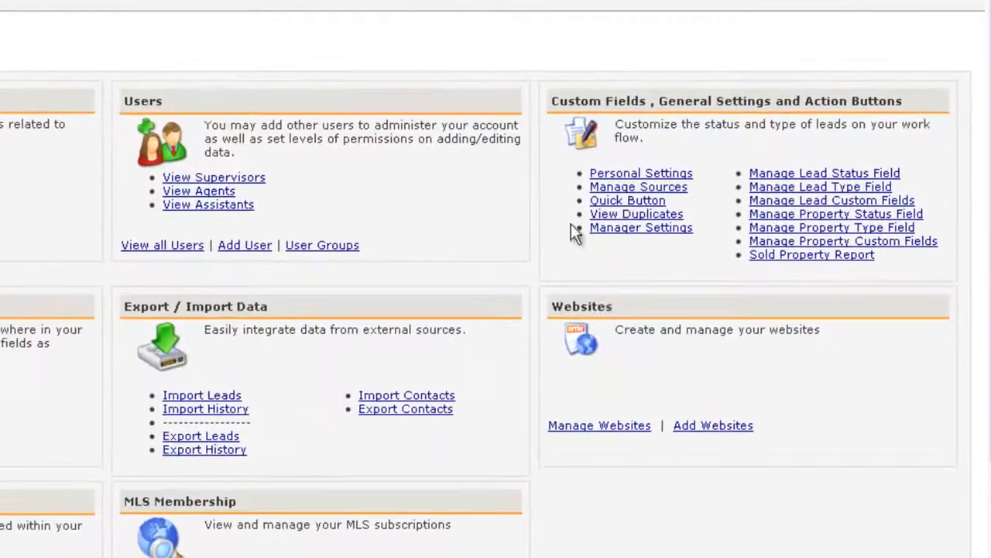
left_click(641, 432)
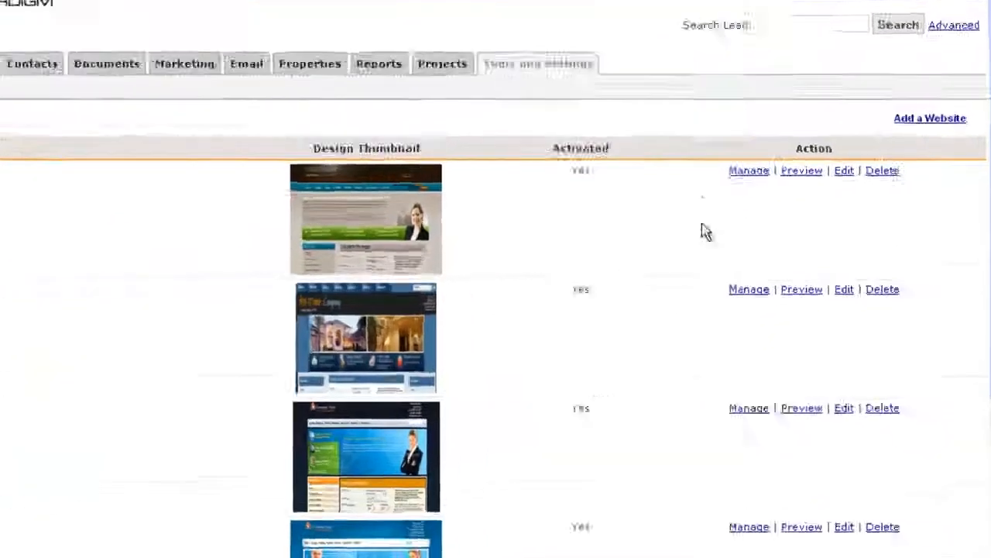
left_click(748, 290)
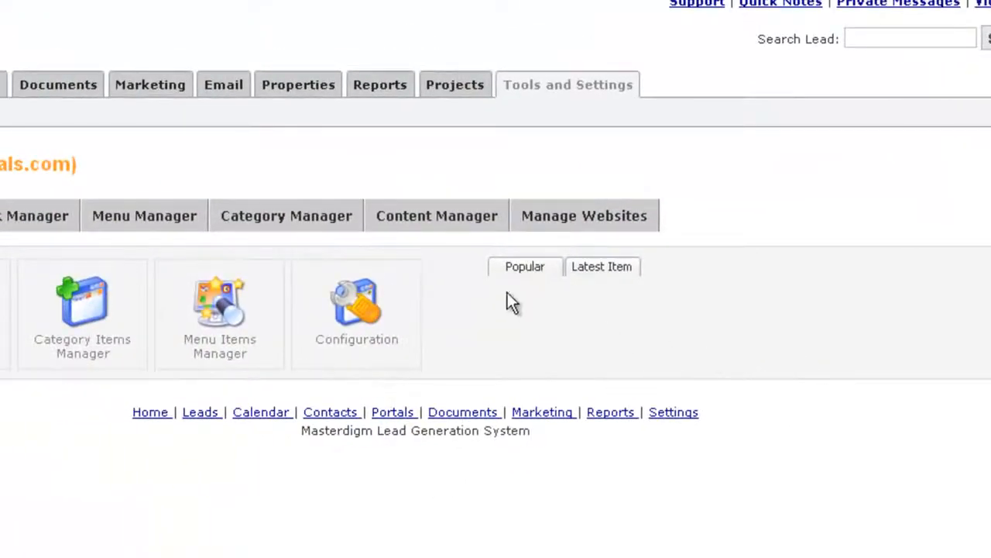
mouse_move(427, 220)
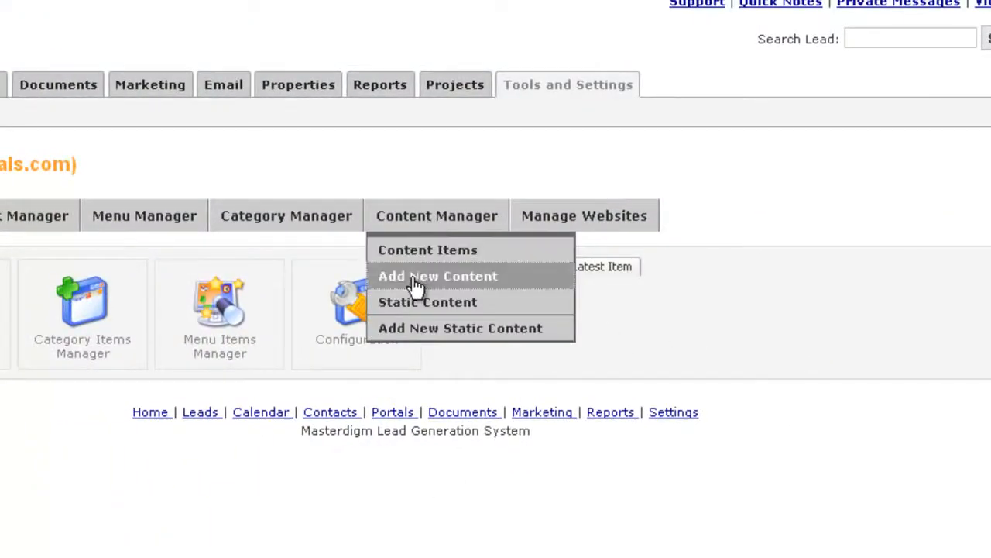
left_click(416, 280)
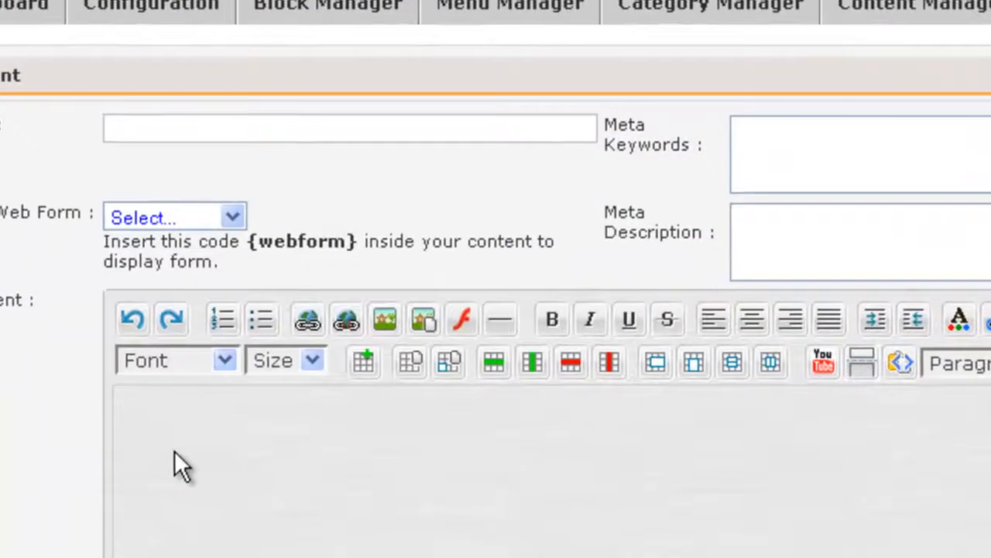
- Attach the Contact Us web form to the new content item and enter the code {webform} in its content body
left_click(131, 401)
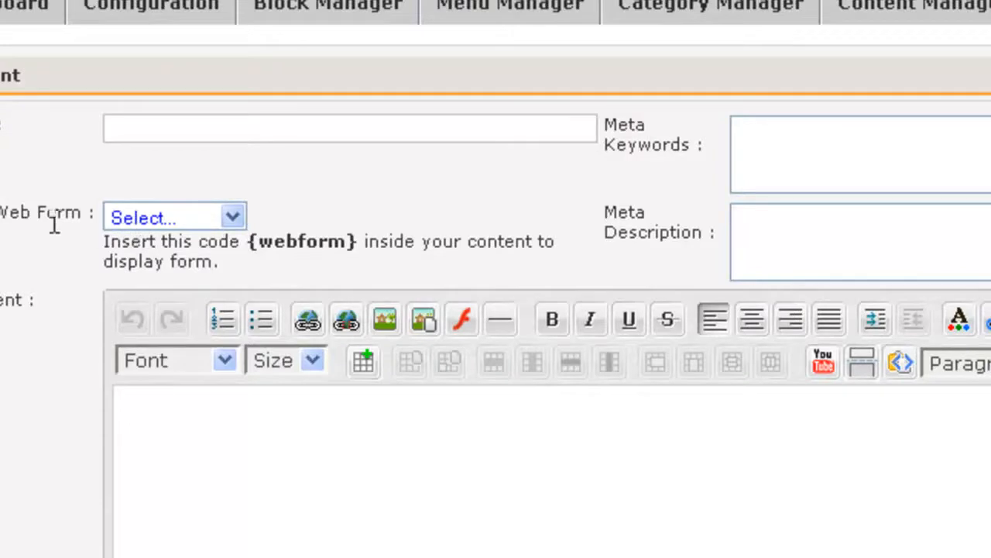
left_click(189, 214)
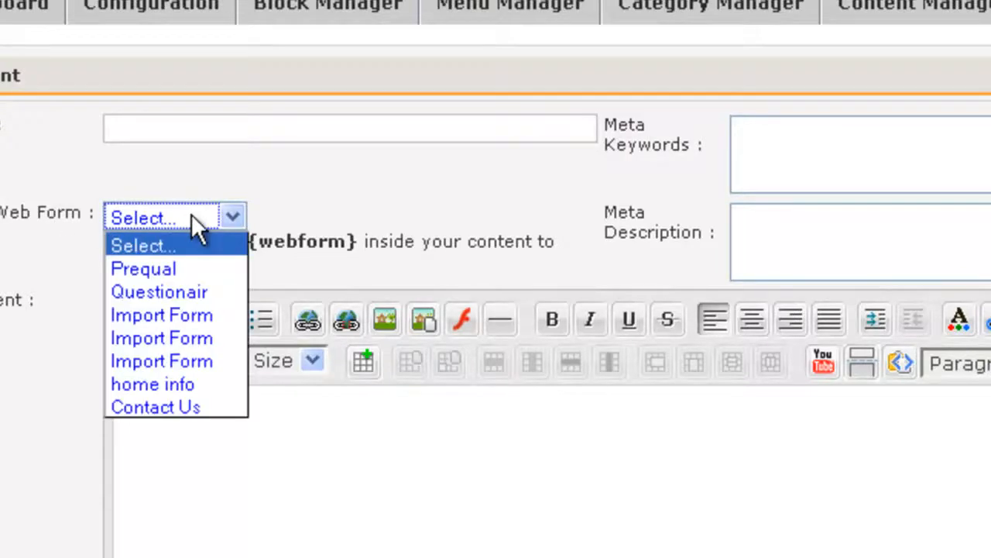
left_click(132, 407)
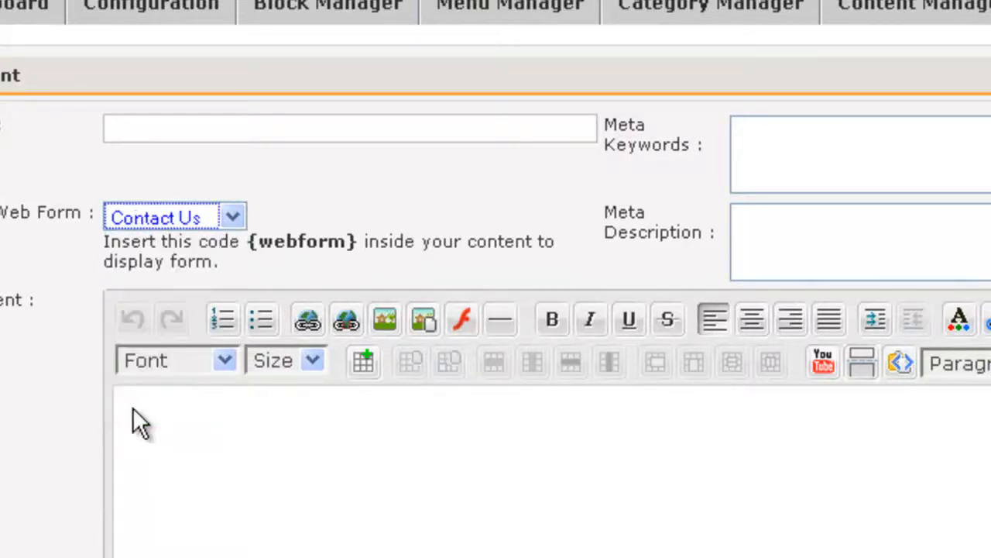
left_click(213, 434)
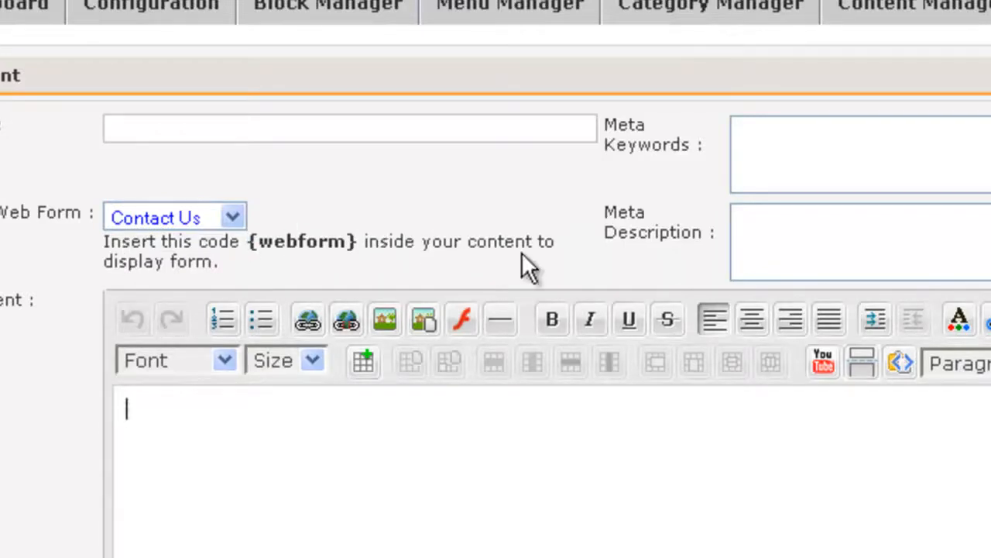
type("{webform}")
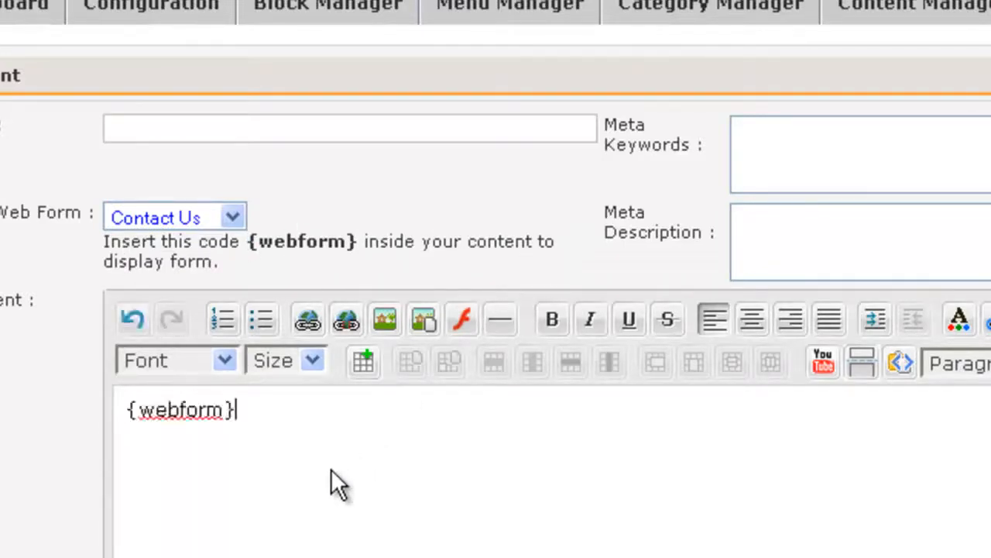
- Insert blank space above the {webform} code in the content body
left_click(124, 409)
key("Return")
key("Return")
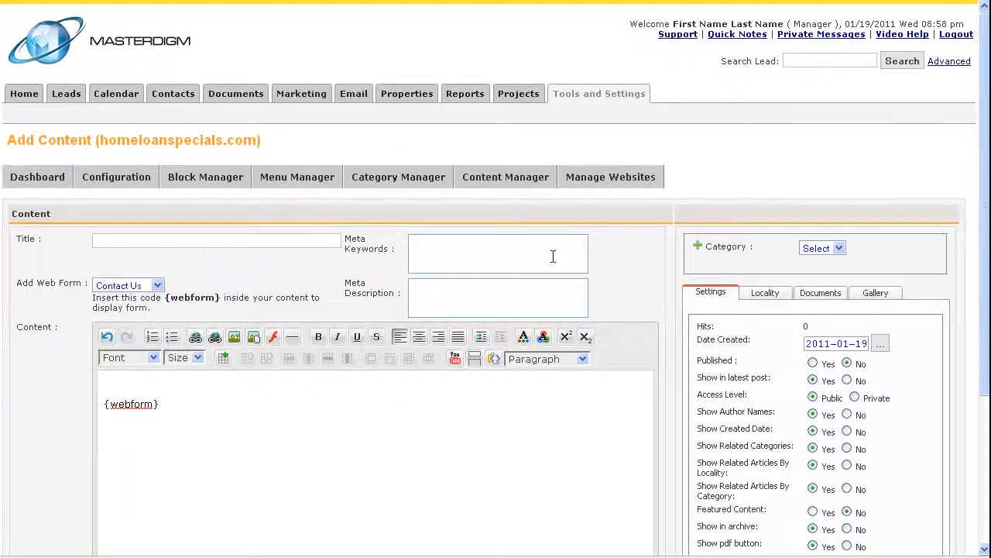
- Look over the rest of the content item's page and return to the main Settings page
scroll(553, 256, "down", 2)
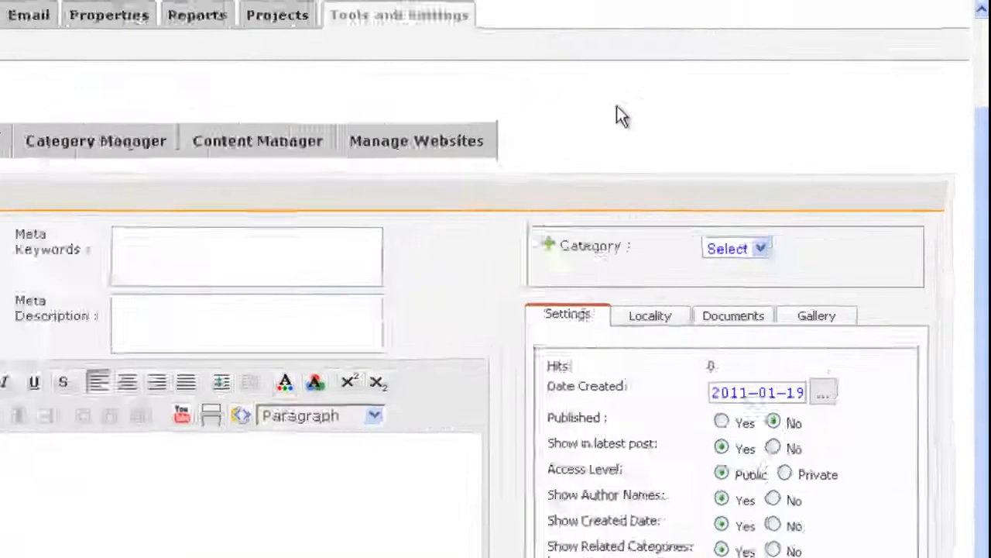
scroll(741, 78, "up", 2)
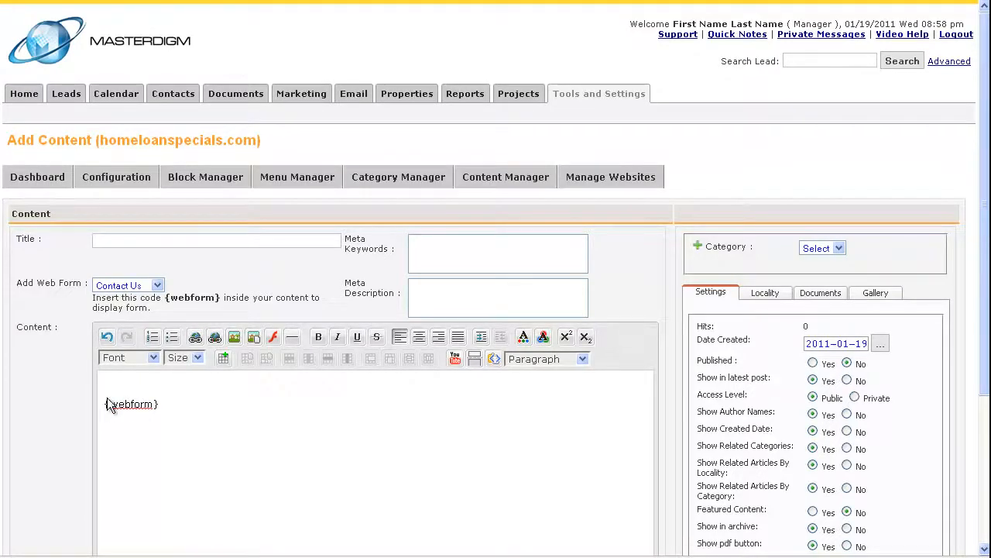
left_click(585, 93)
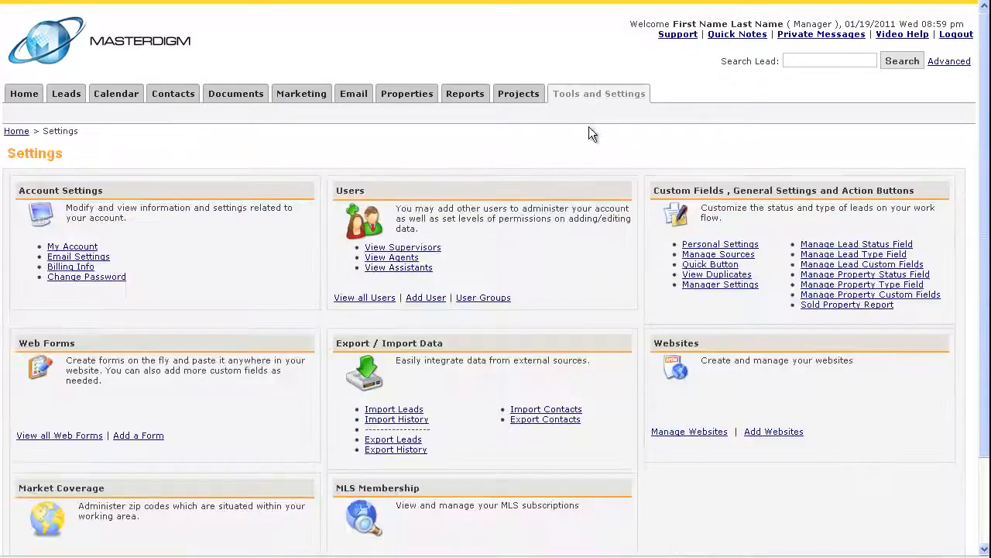